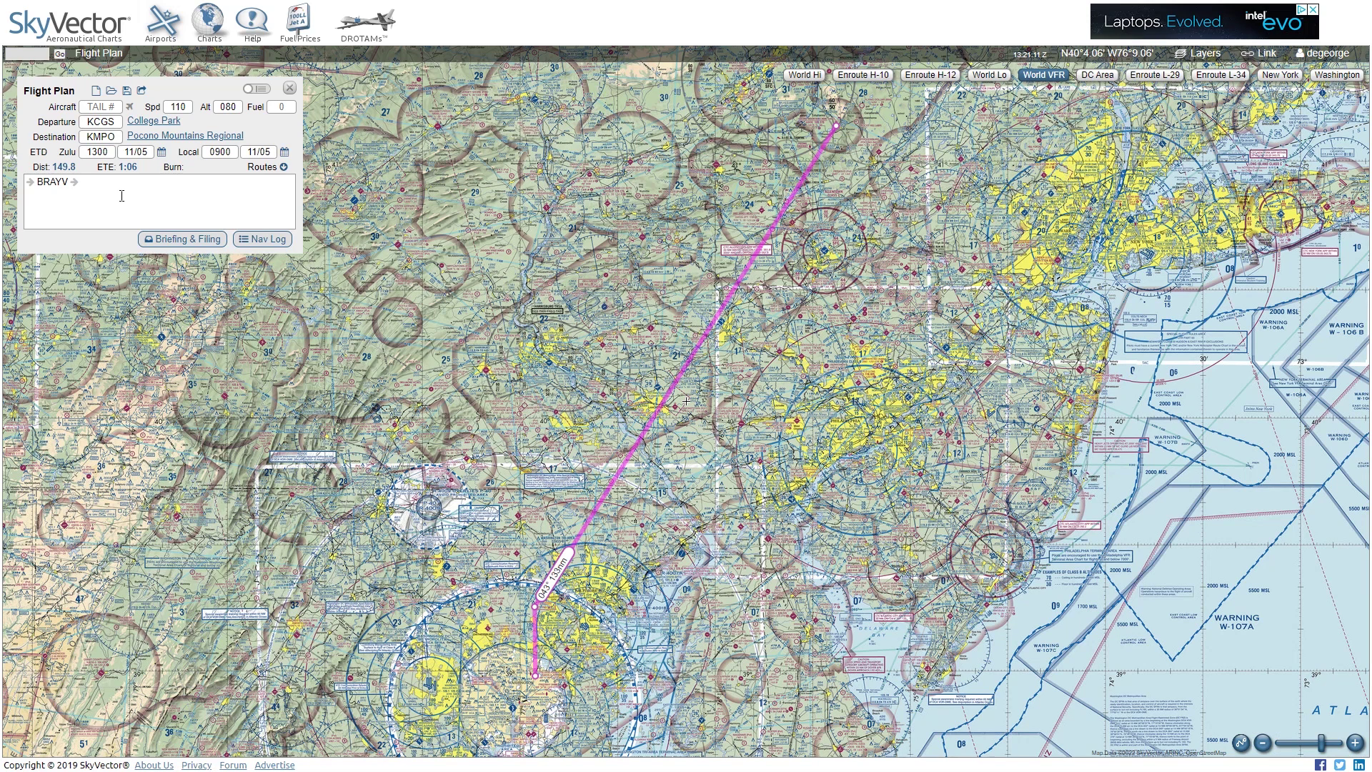
Bring up suggested airway routes for the KCGS to KMPO flight departing 1300Z on 11/05.
click(265, 171)
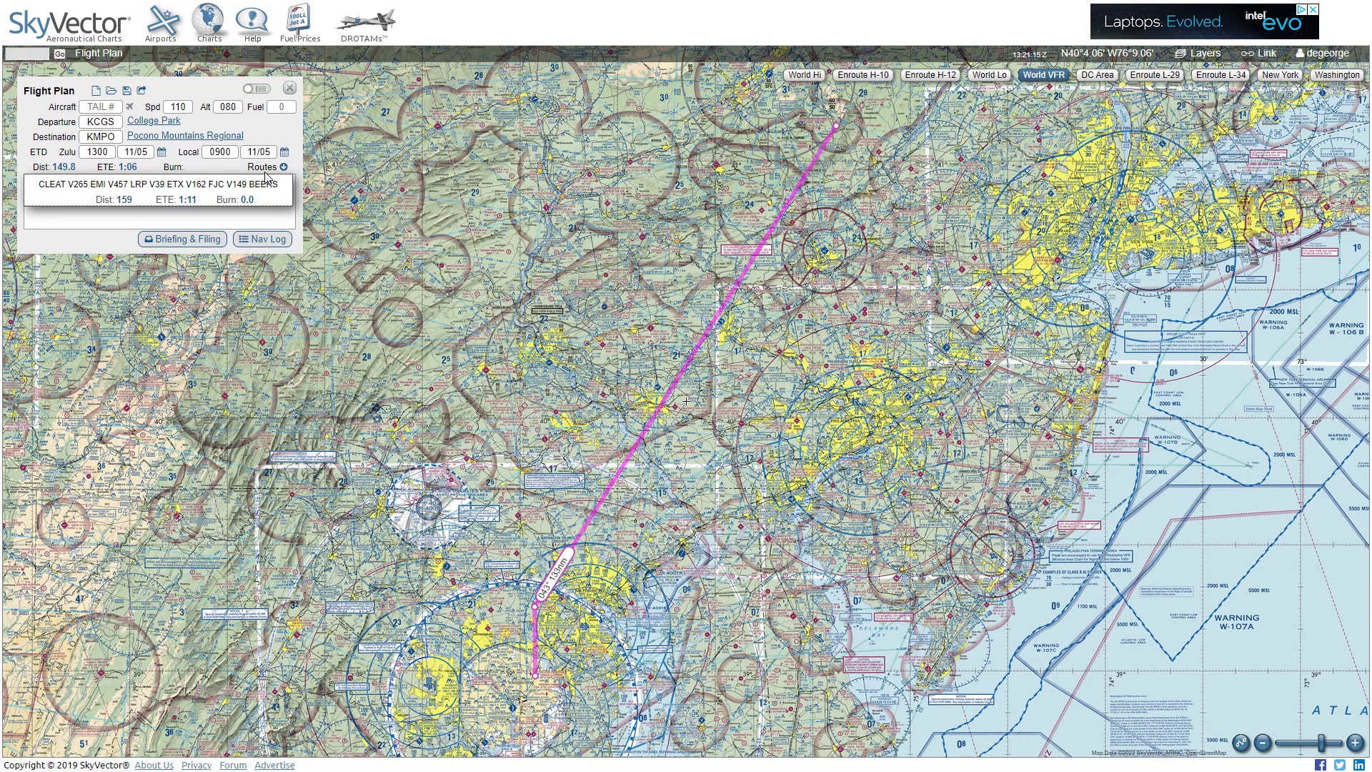
Apply the CLEAT V265 EMI V457 LRP V39 ETX V162 FJC V149 BEERS route, giving 158.5 distance.
click(150, 187)
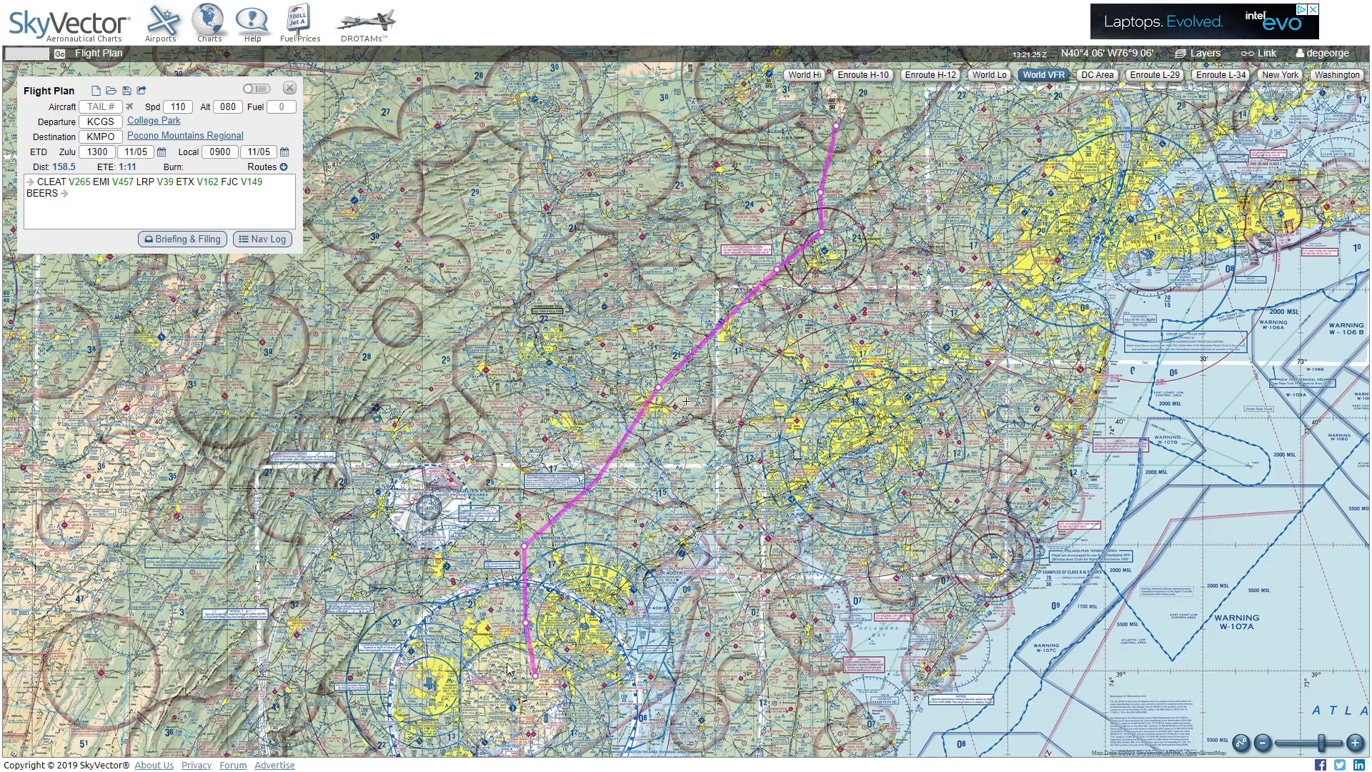
Switch to the World Lo IFR chart and frame the whole route.
scroll(519, 648, up, 5)
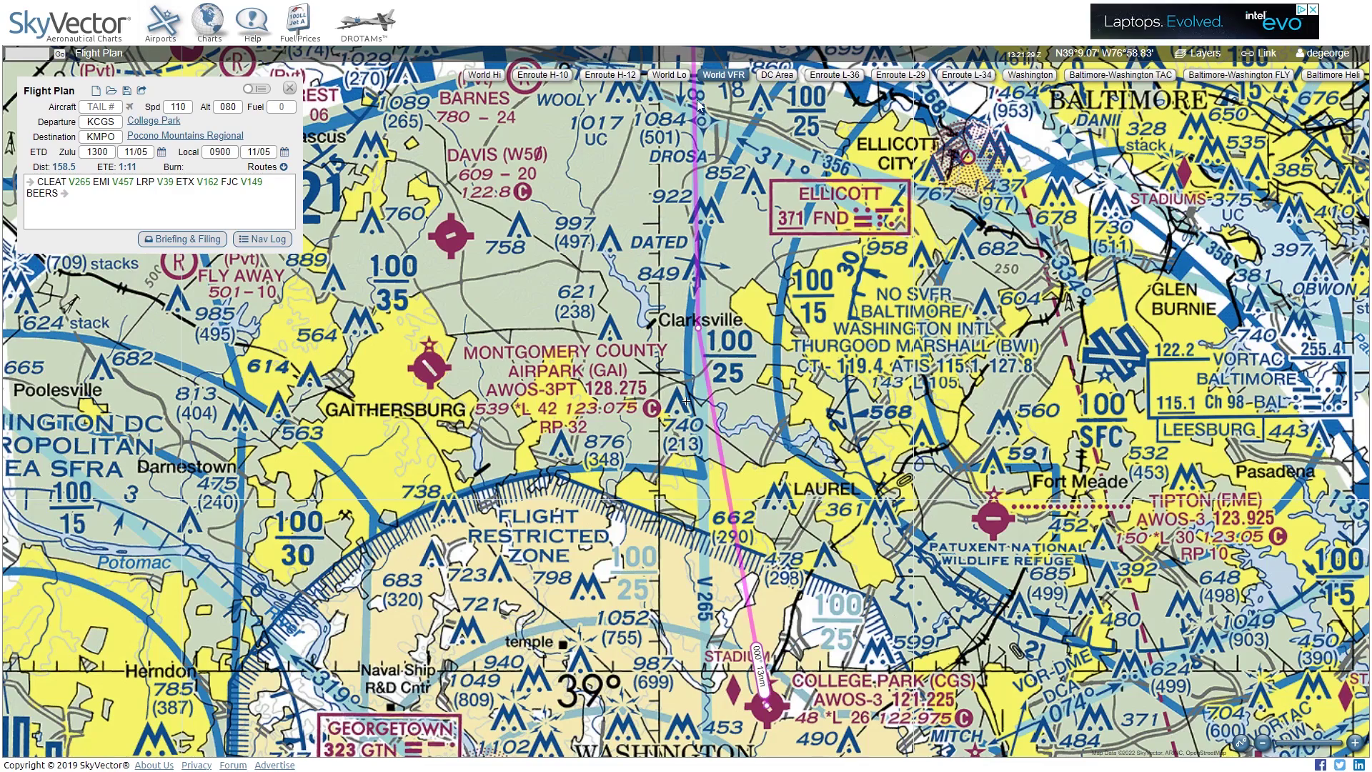
click(685, 77)
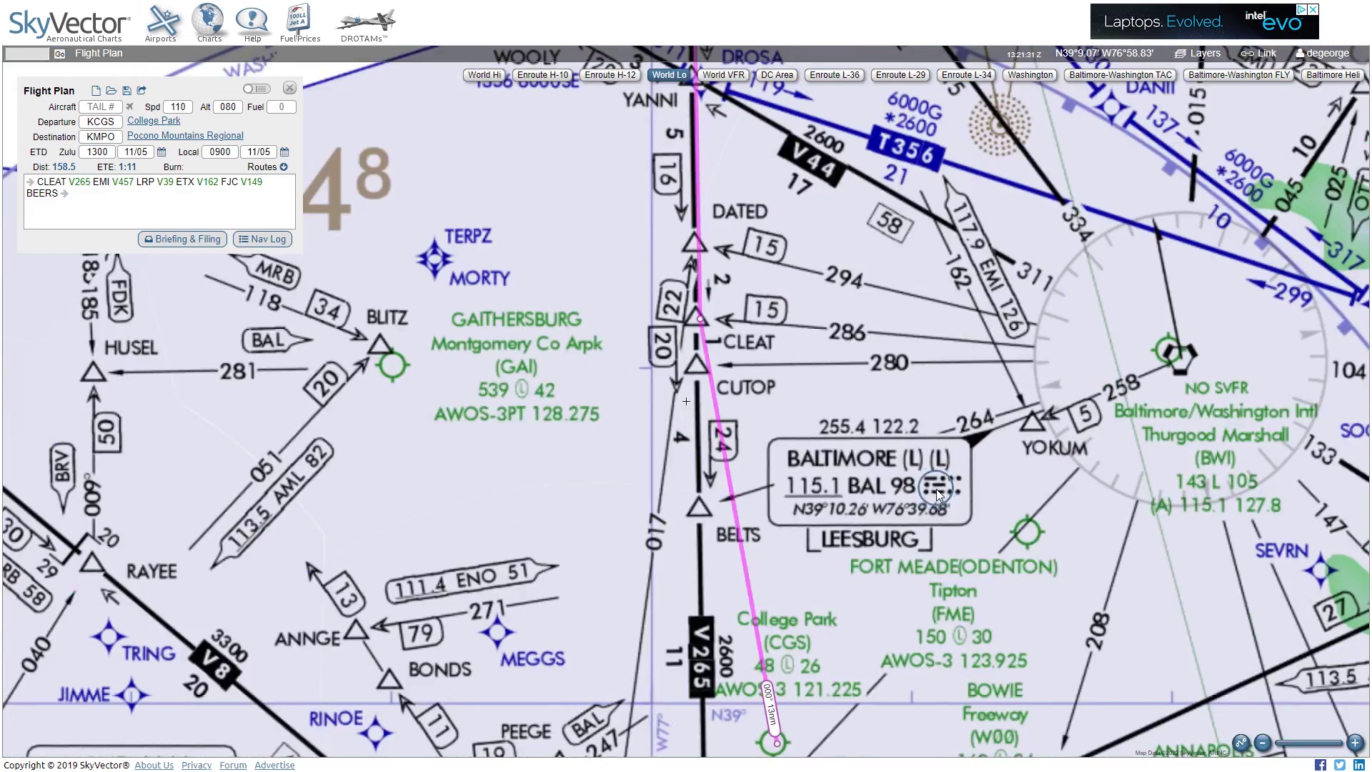
scroll(936, 489, down, 3)
scroll(938, 491, down, 1)
drag(938, 491, 771, 544)
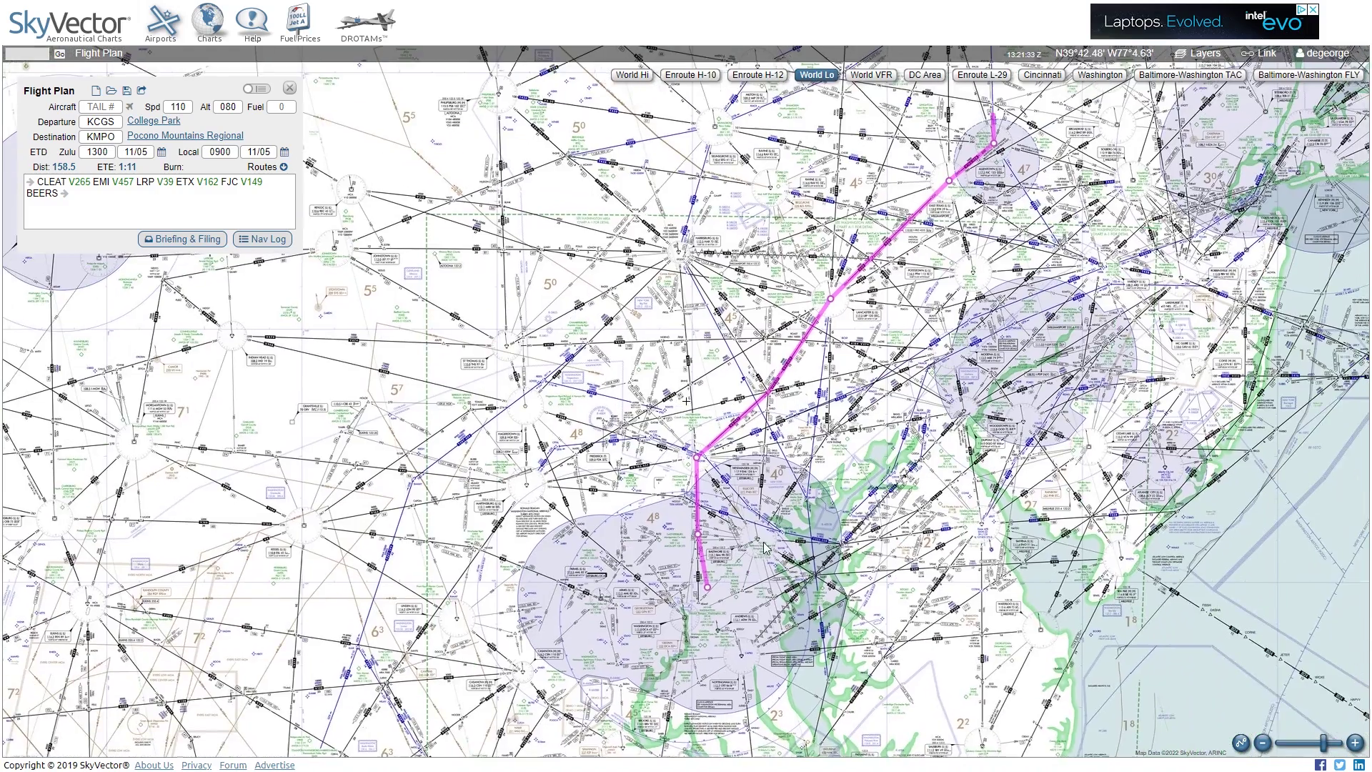
Compare the Enroute L-29 sheet, return to World Lo near College Park, and drag CLEAT toward BELTS.
click(995, 83)
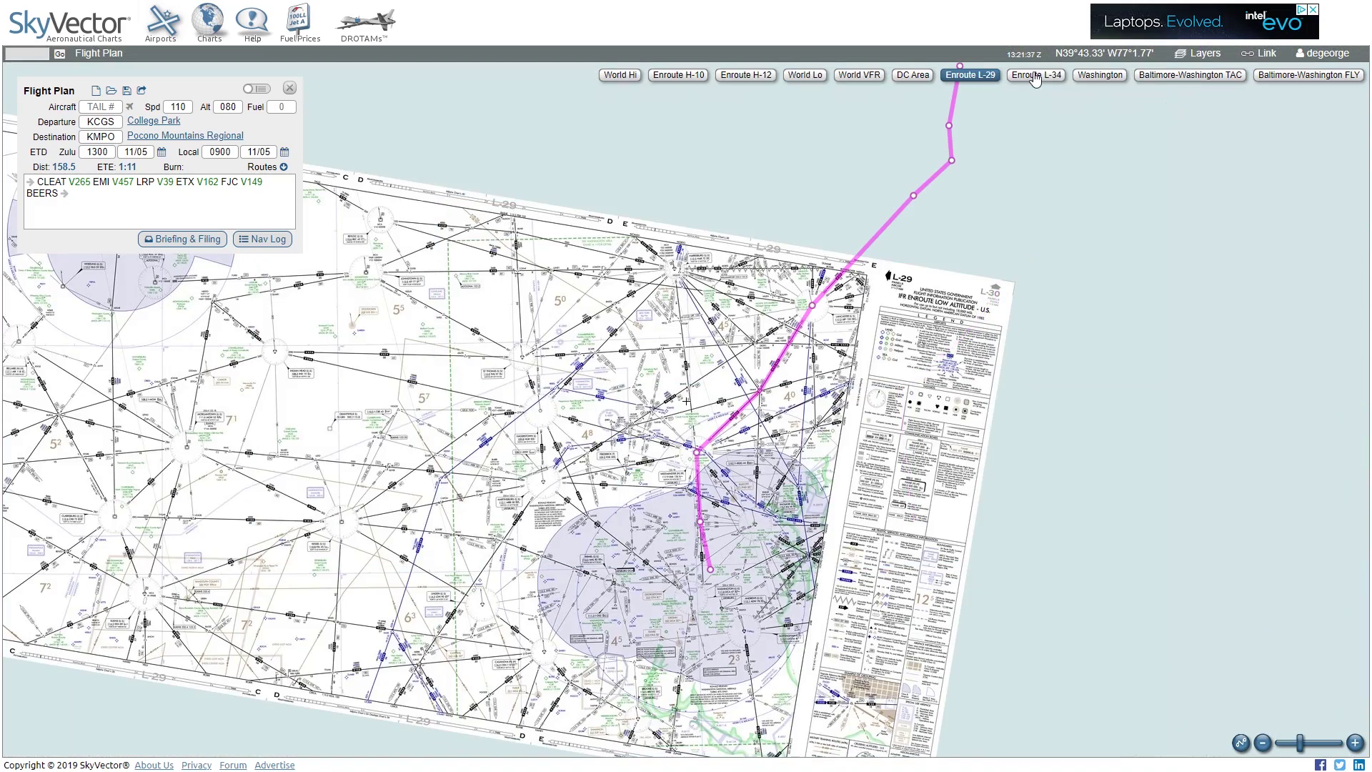
click(811, 75)
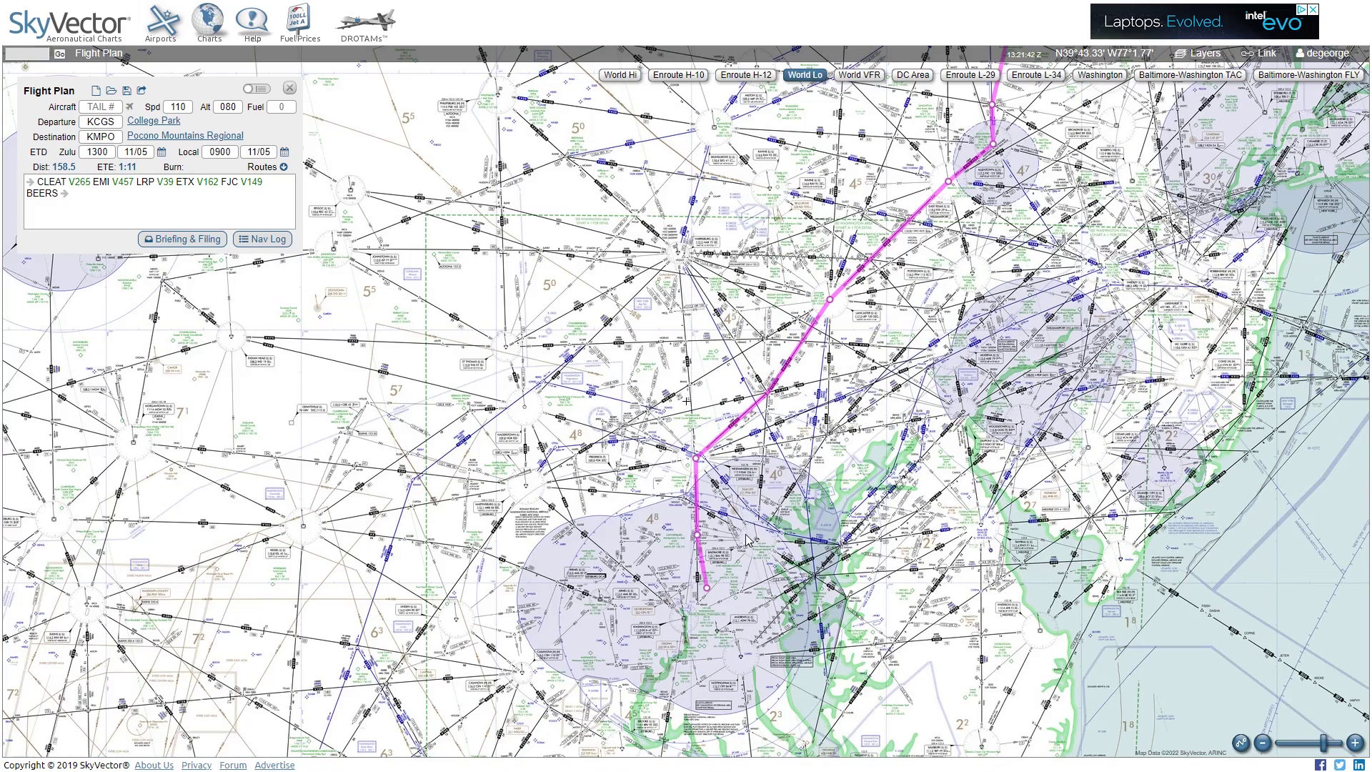
scroll(708, 578, up, 2)
scroll(709, 577, up, 1)
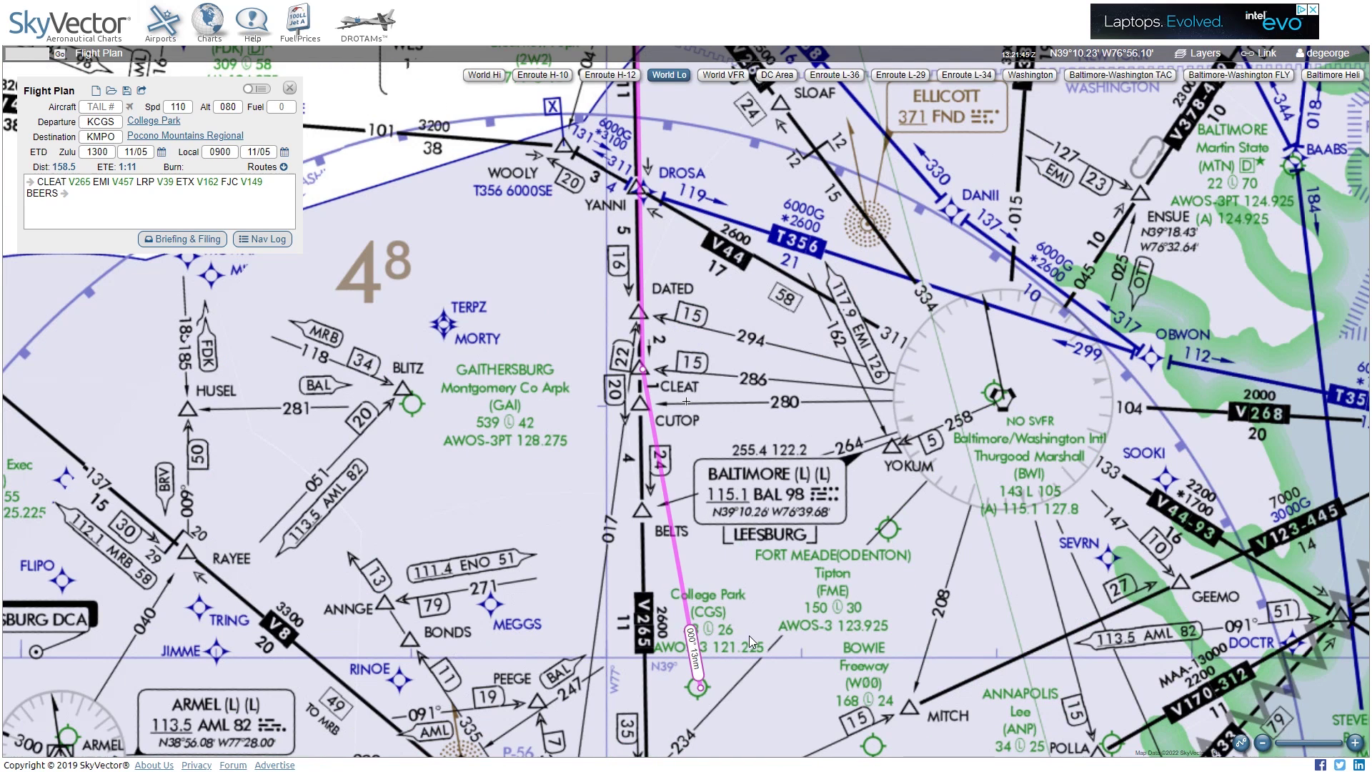
drag(645, 388, 642, 511)
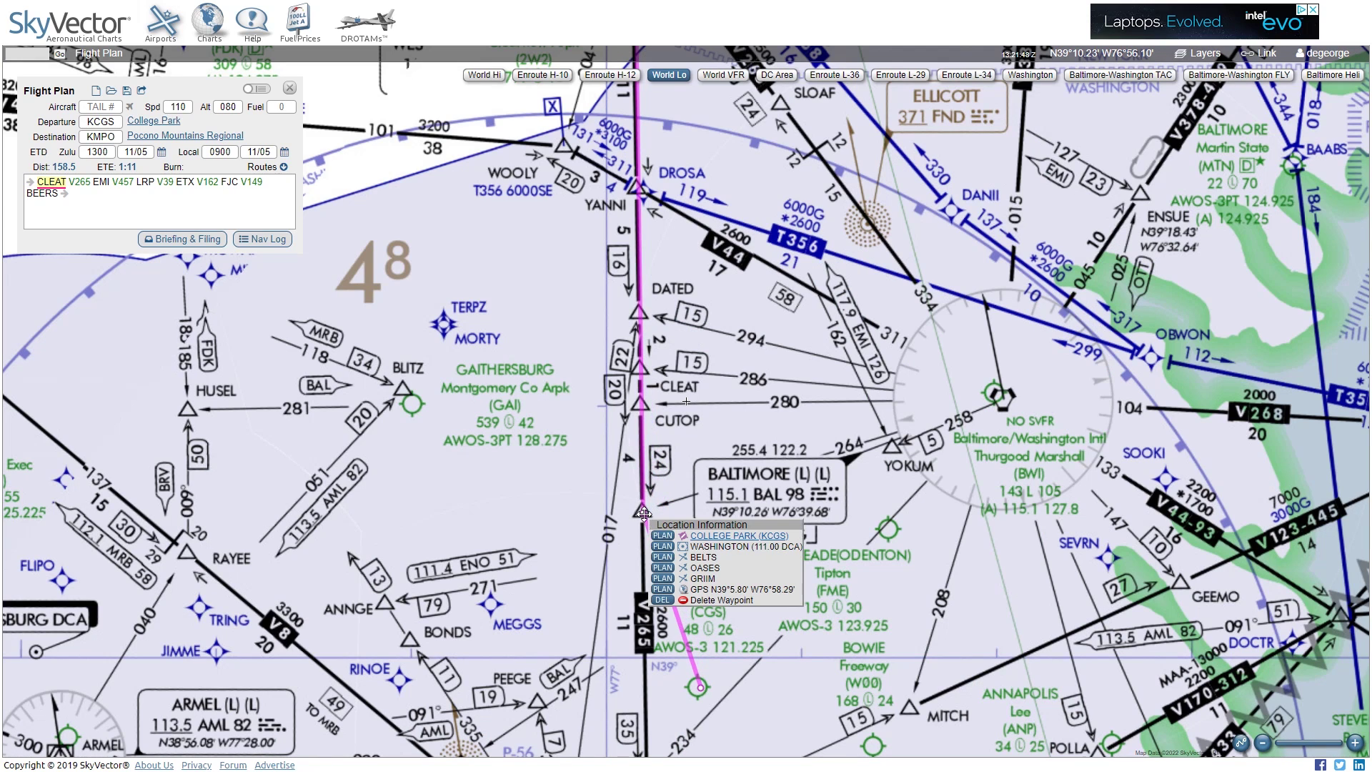
Make BELTS the route's first fix and follow the route north toward Westminster.
click(663, 557)
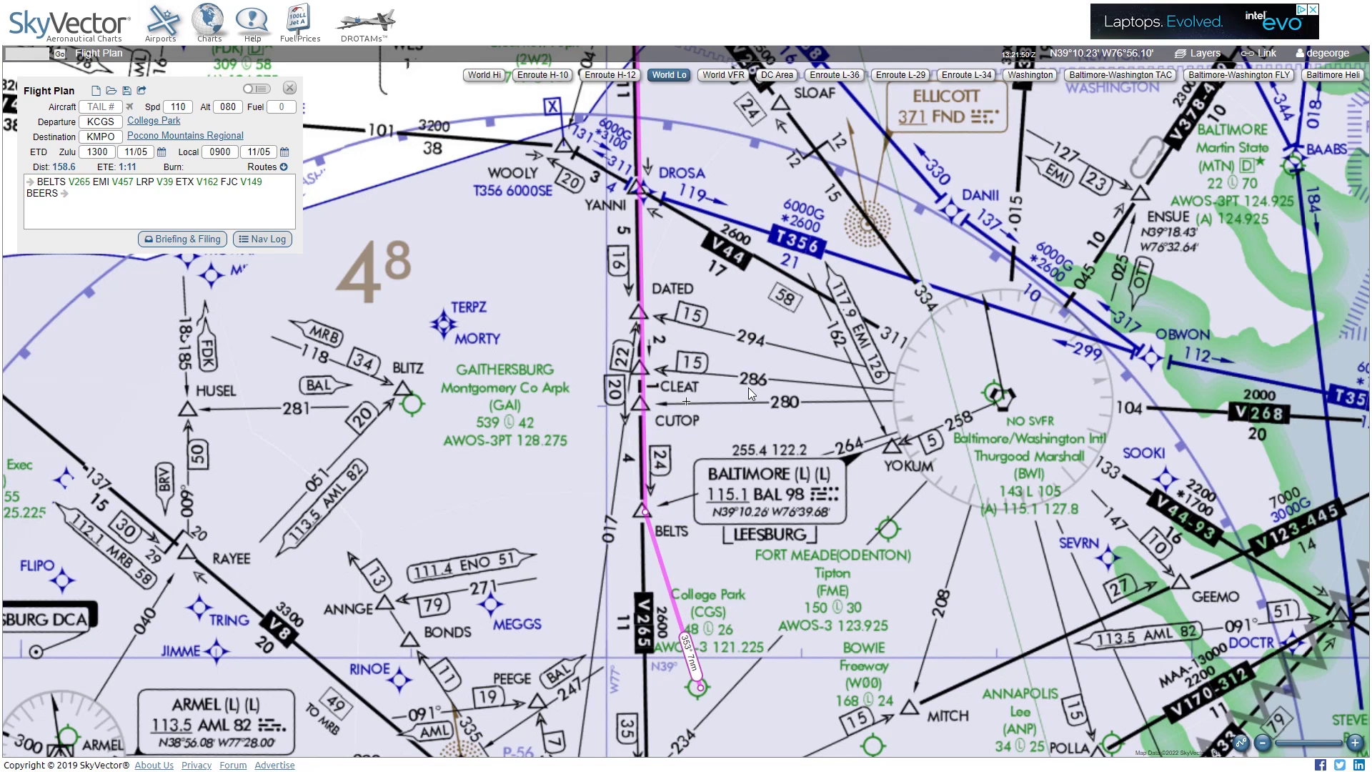
drag(748, 387, 740, 568)
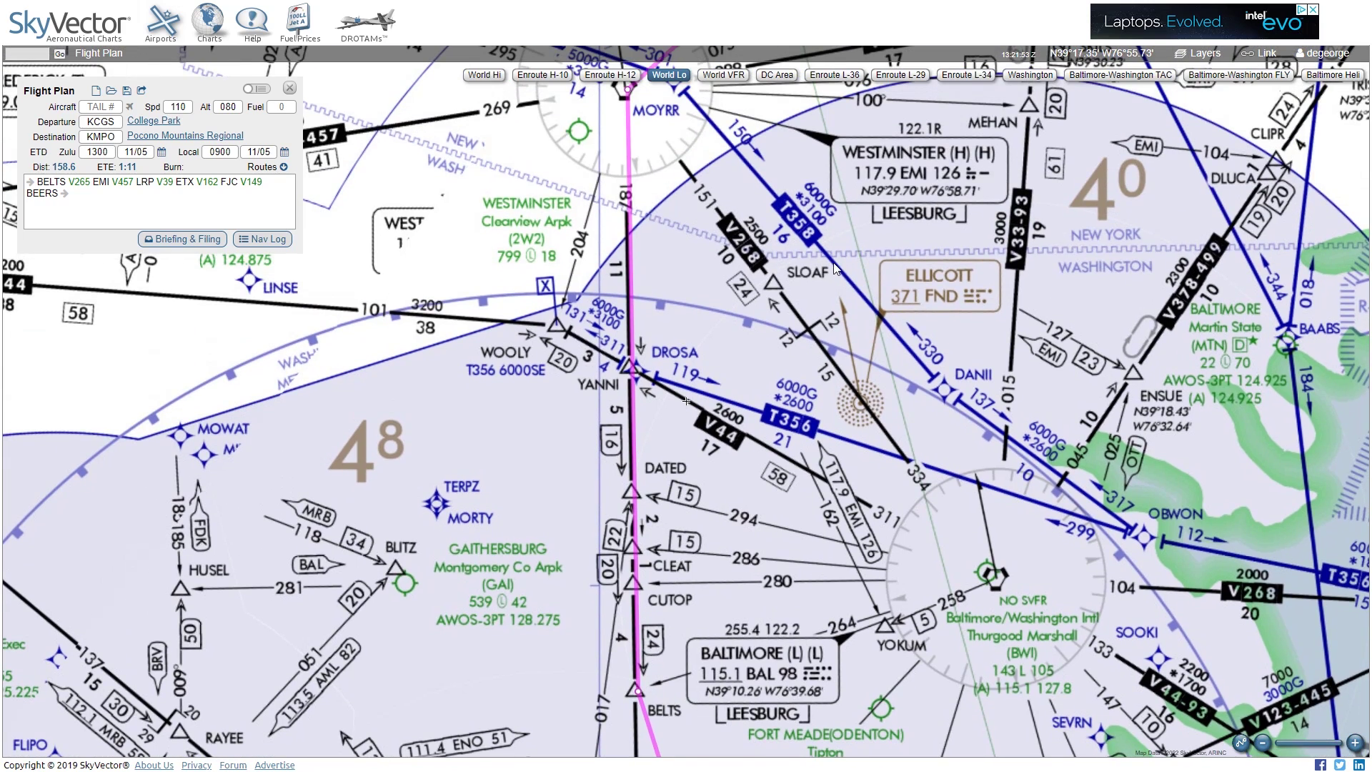
drag(829, 283, 817, 522)
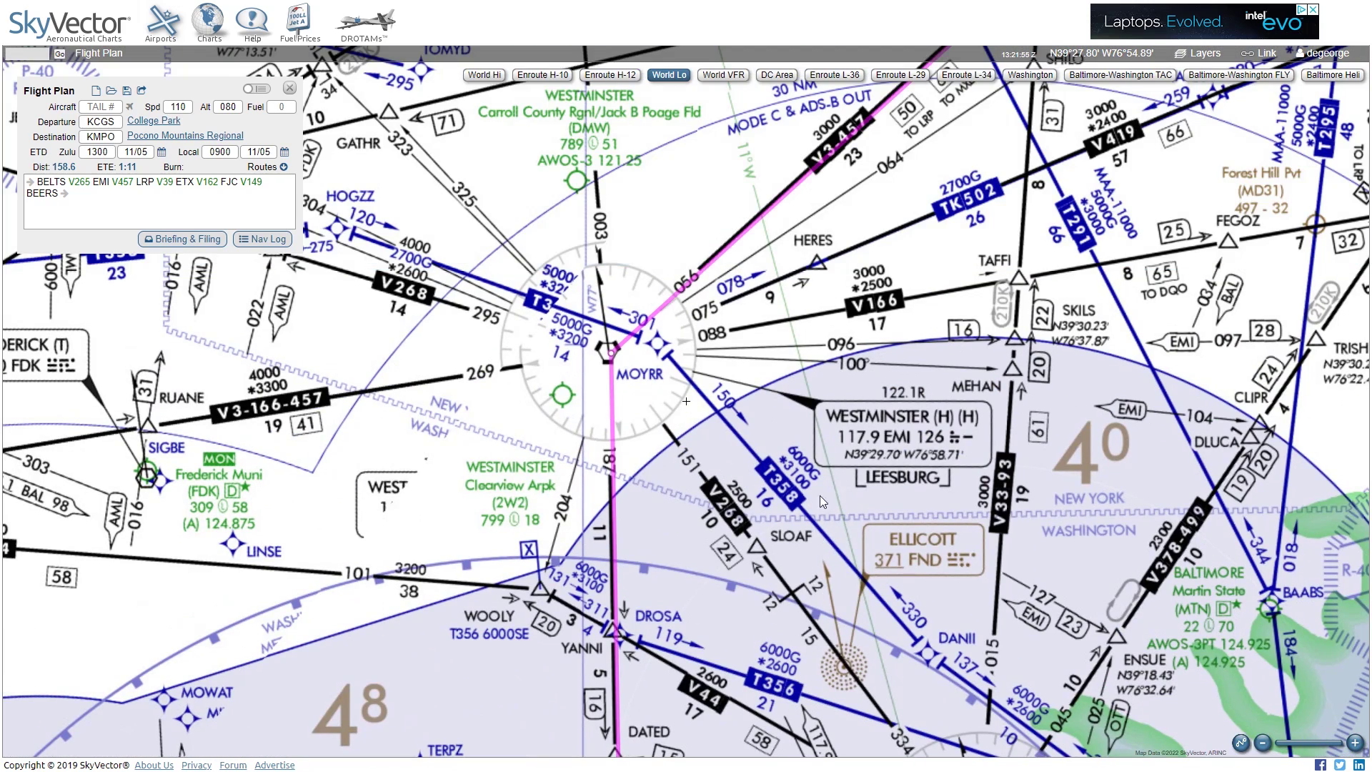
Pan the route past MOYRR, VINNY and Lancaster to Allentown and BEERS, then zoom out.
drag(869, 413, 679, 640)
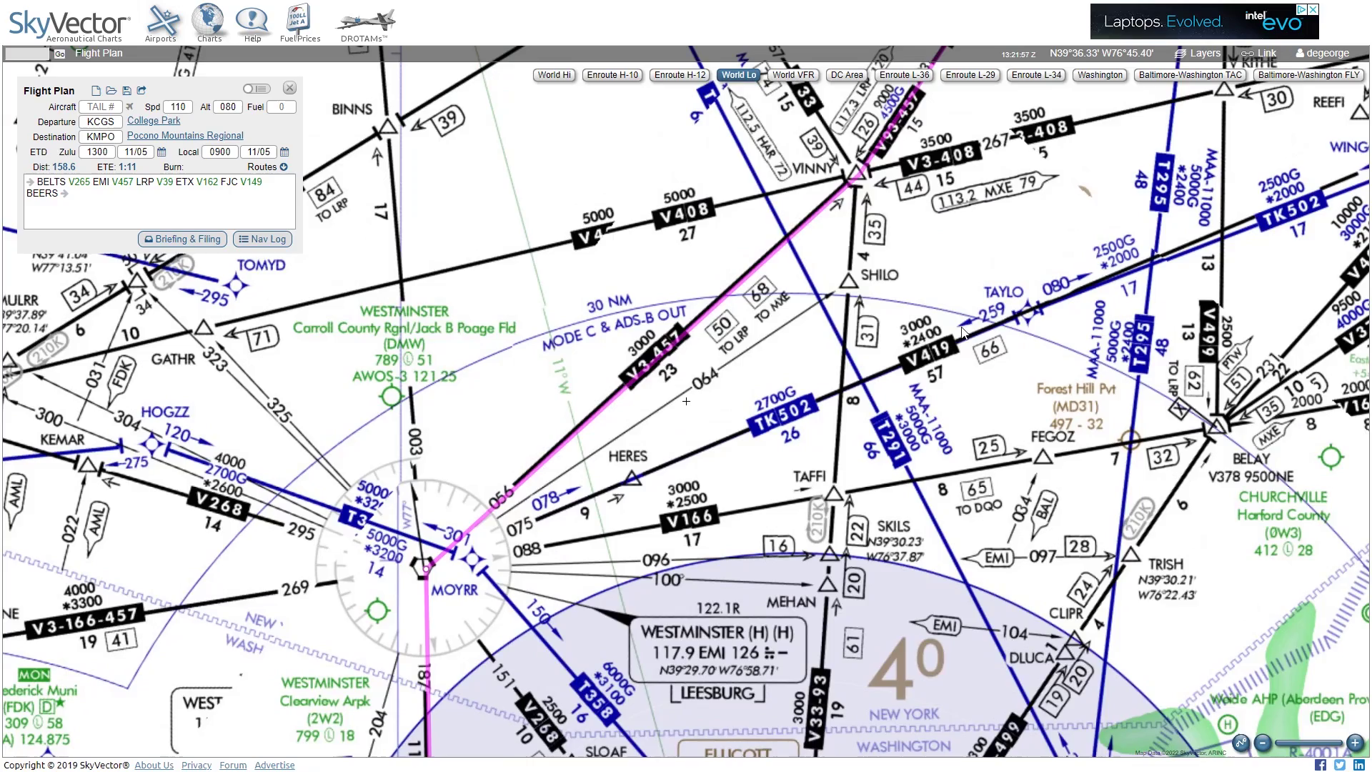
drag(940, 361, 738, 624)
drag(910, 390, 729, 666)
drag(918, 429, 785, 675)
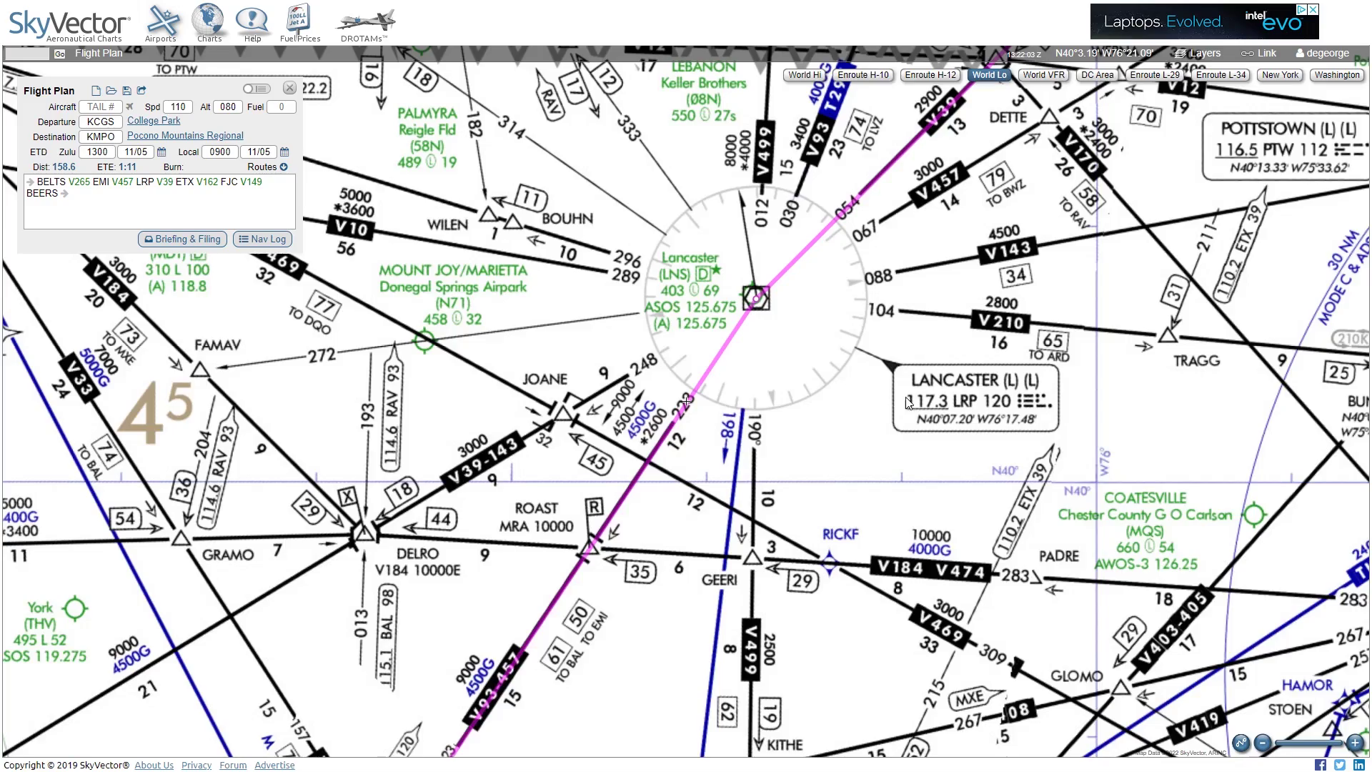
drag(834, 495, 749, 526)
drag(898, 416, 776, 564)
drag(921, 402, 775, 582)
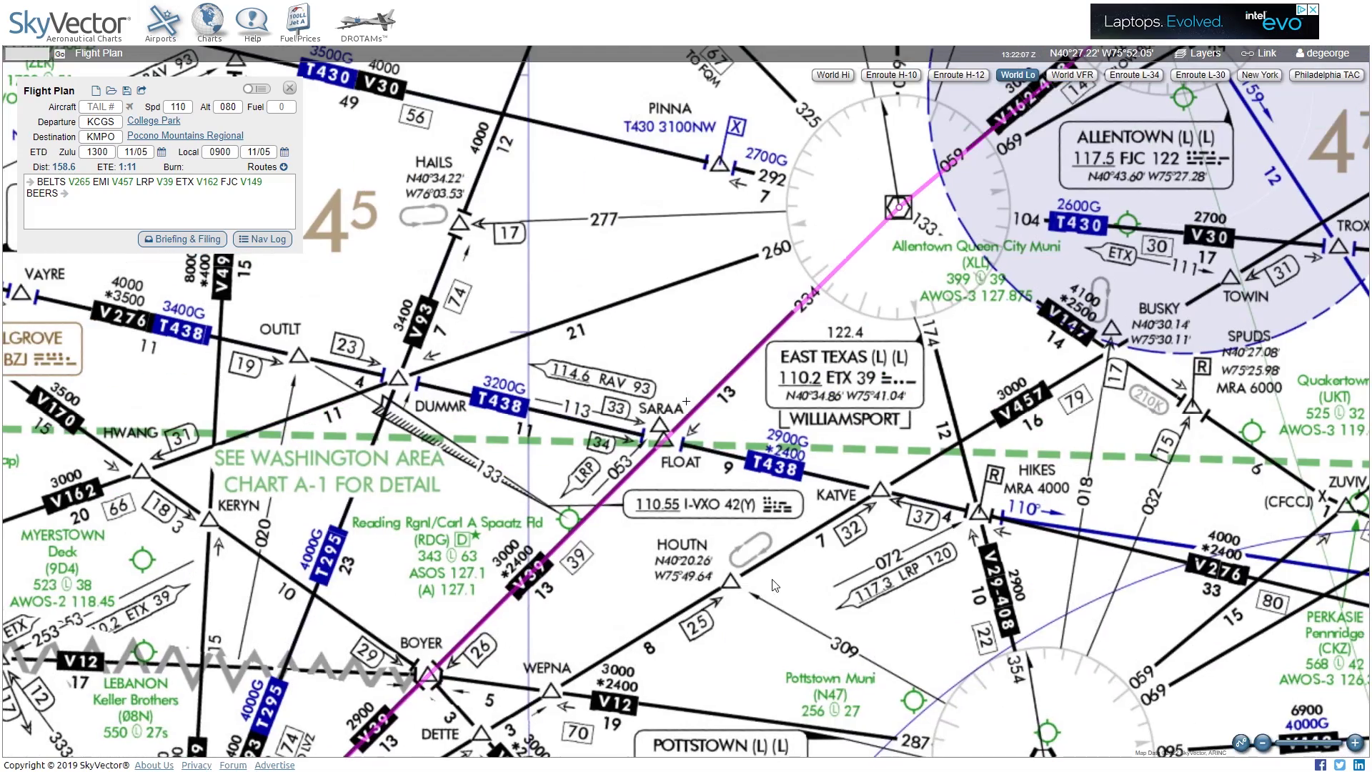
drag(975, 418, 711, 632)
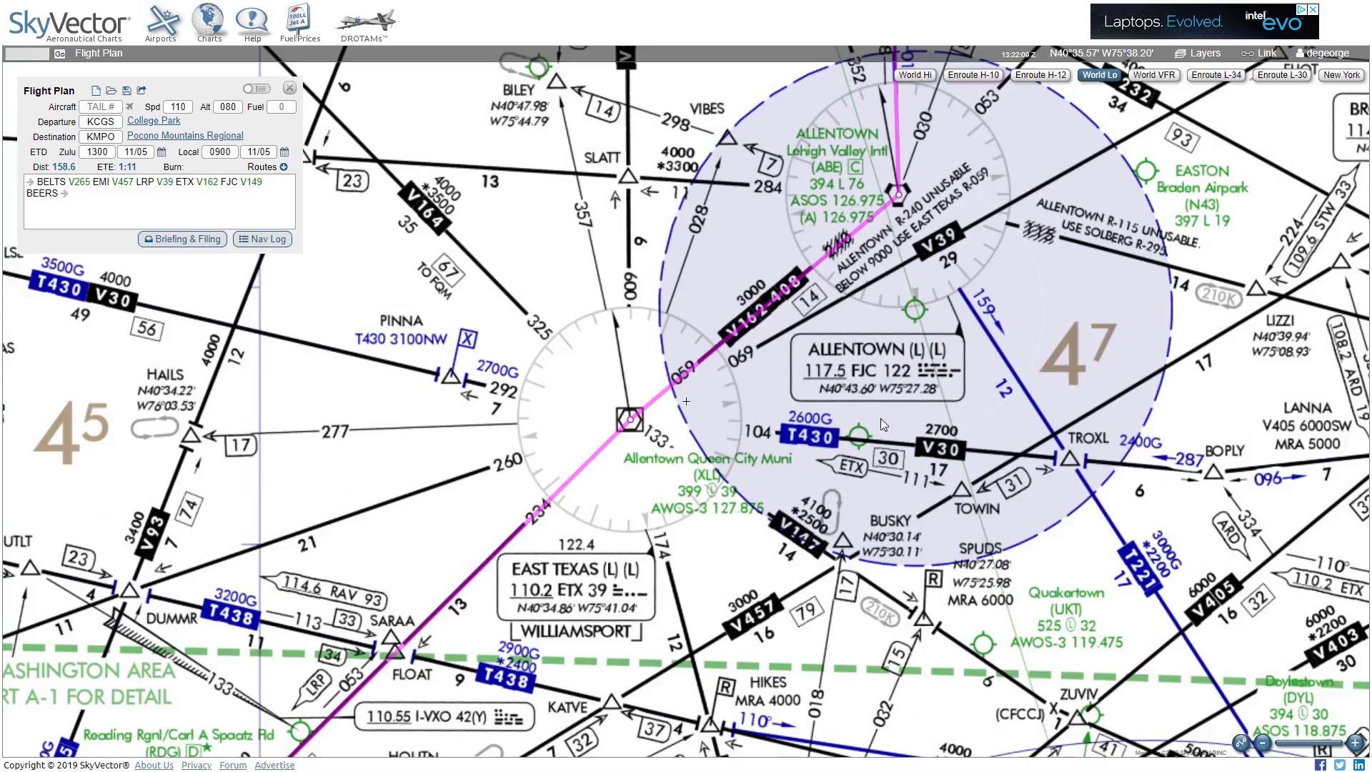
drag(880, 417, 782, 632)
scroll(808, 526, down, 1)
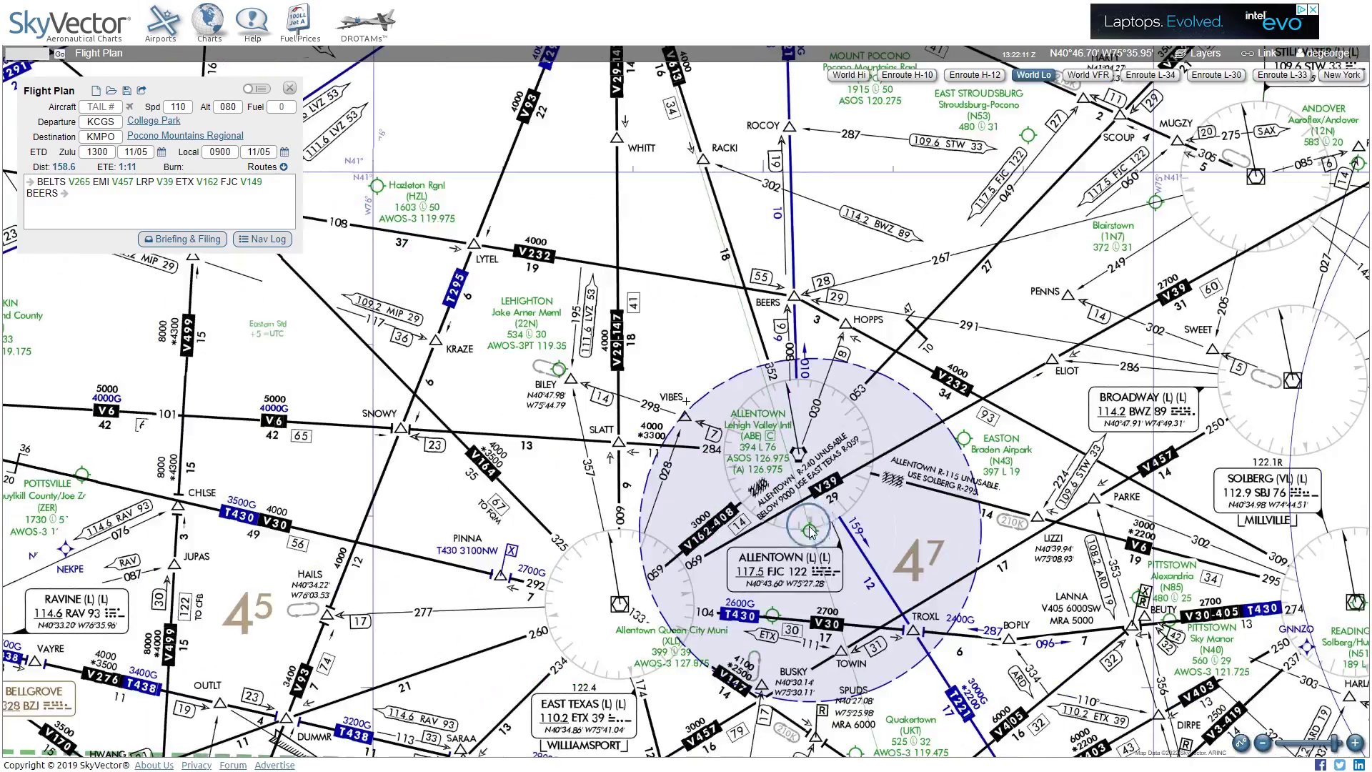
scroll(808, 526, down, 1)
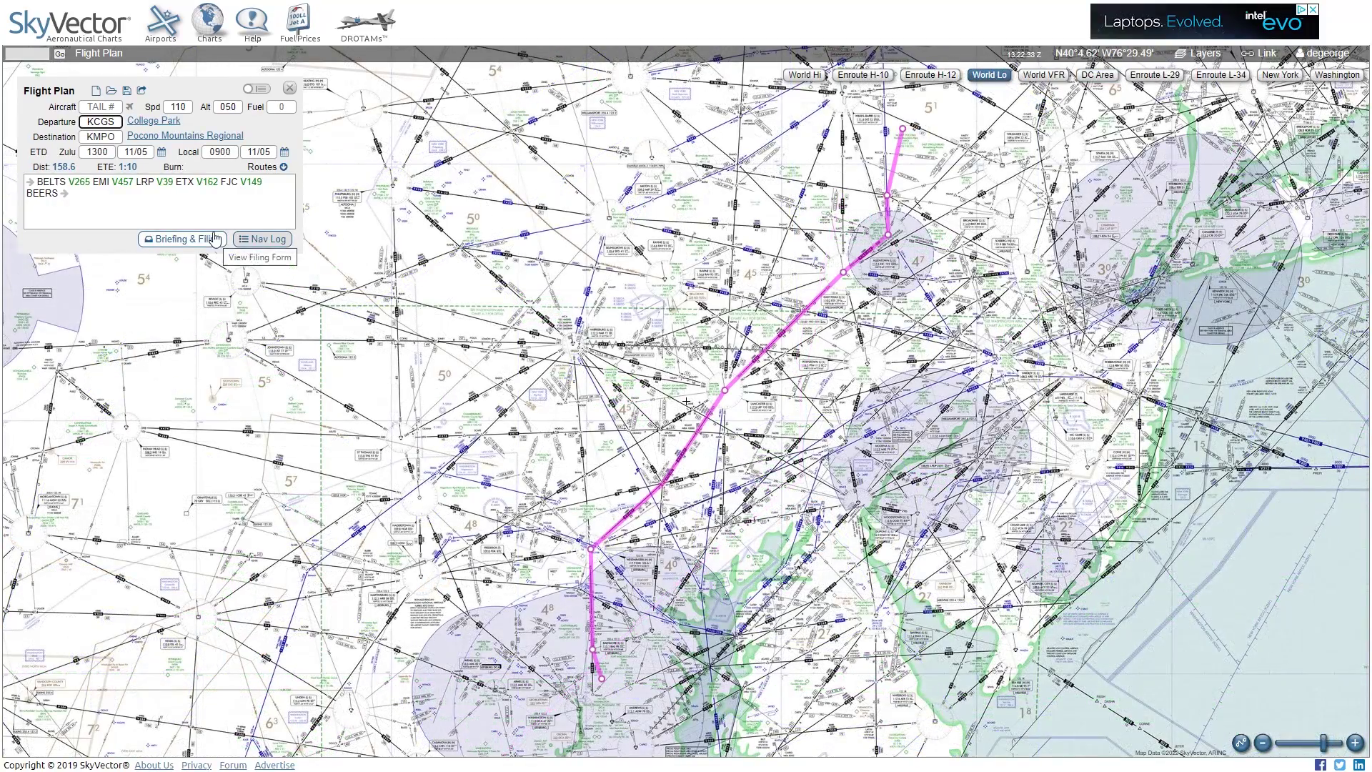
click(105, 108)
click(108, 134)
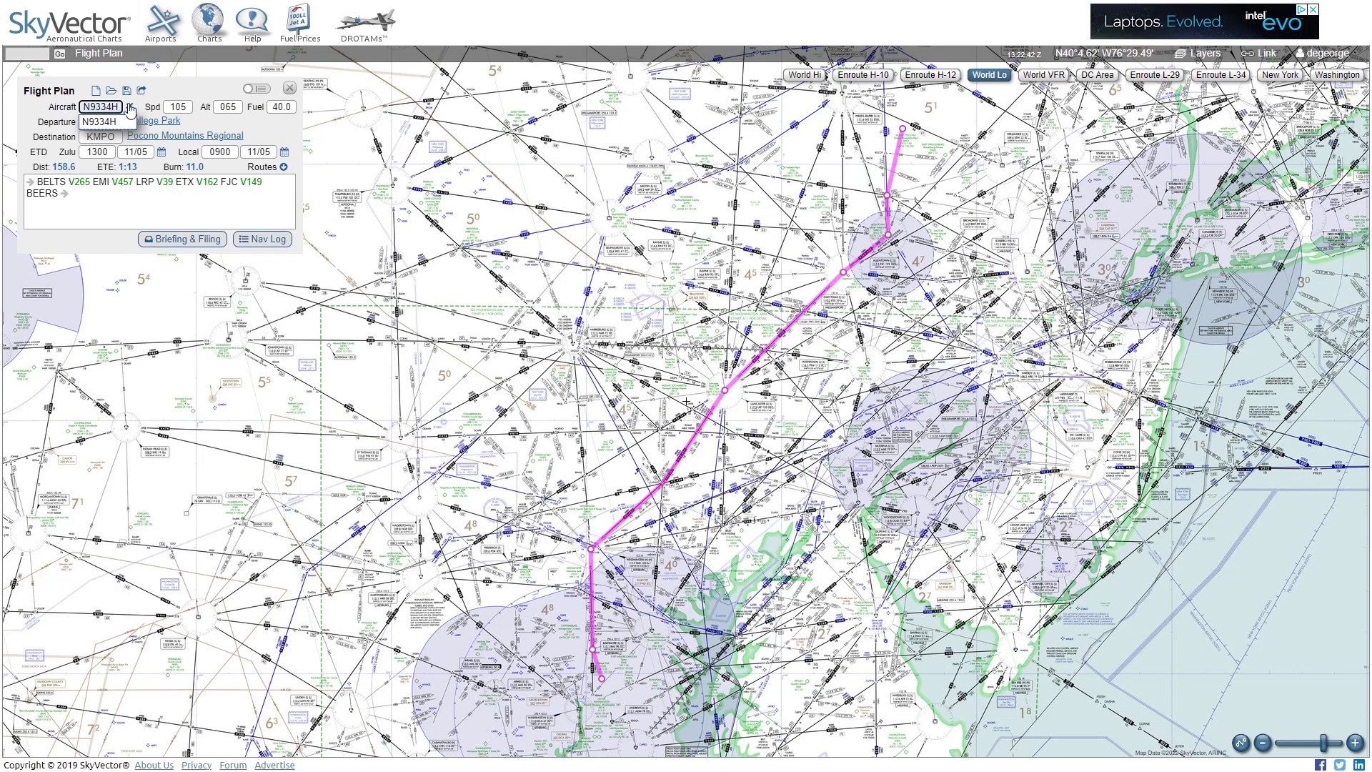
click(129, 107)
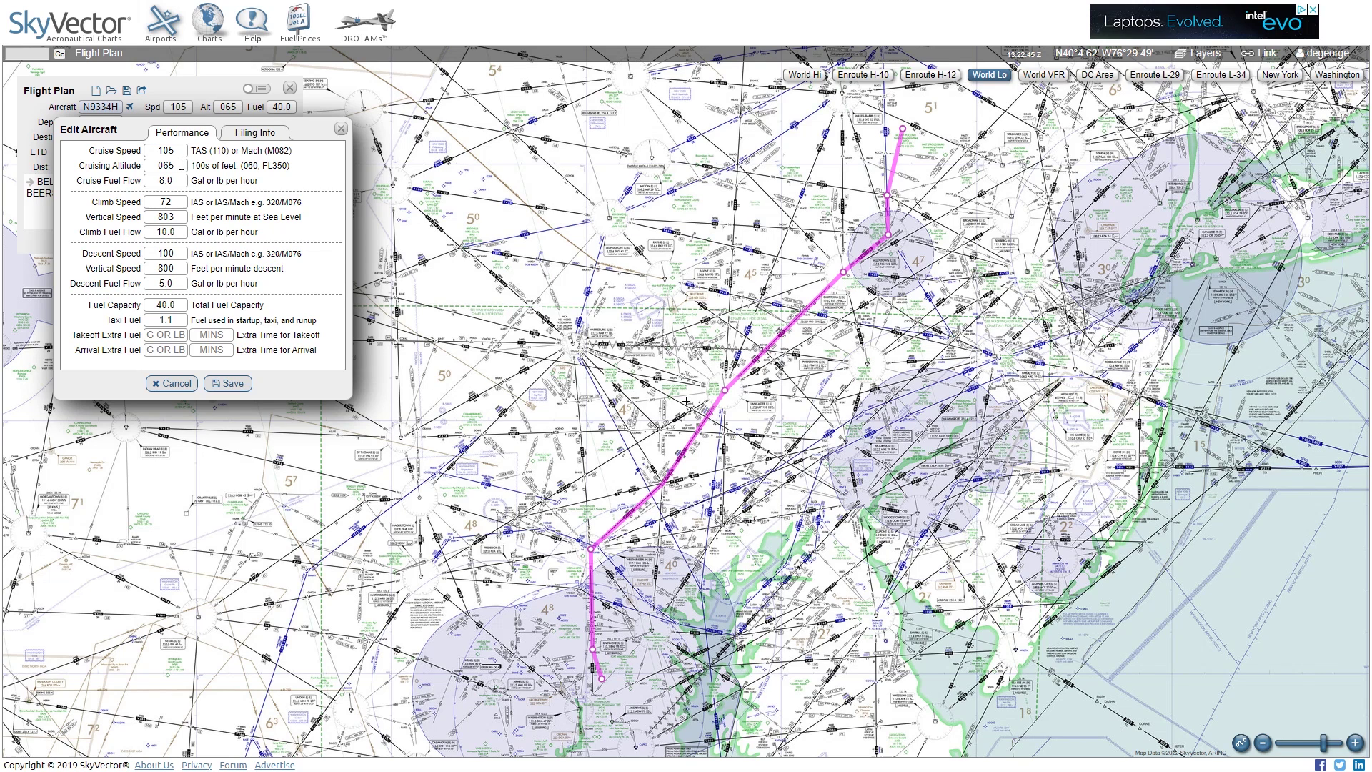
click(247, 135)
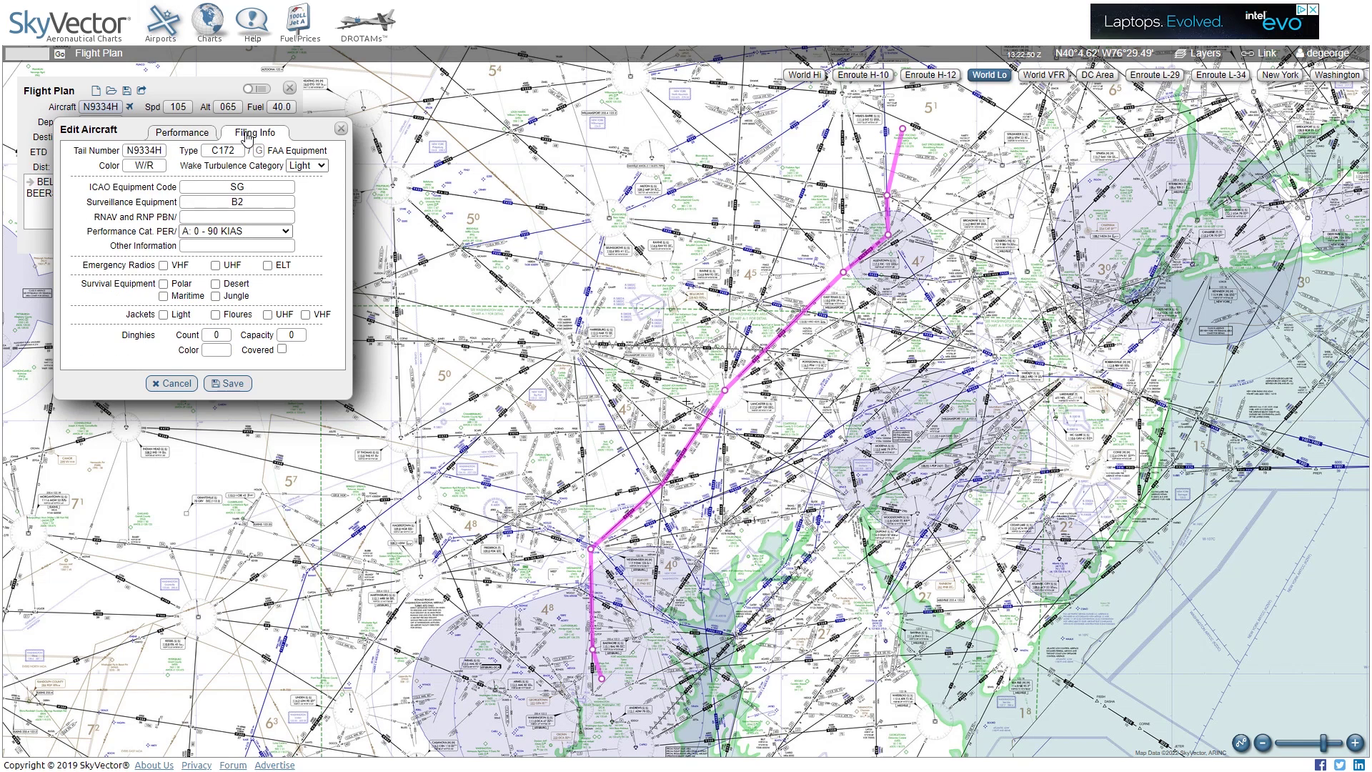
click(225, 384)
click(225, 104)
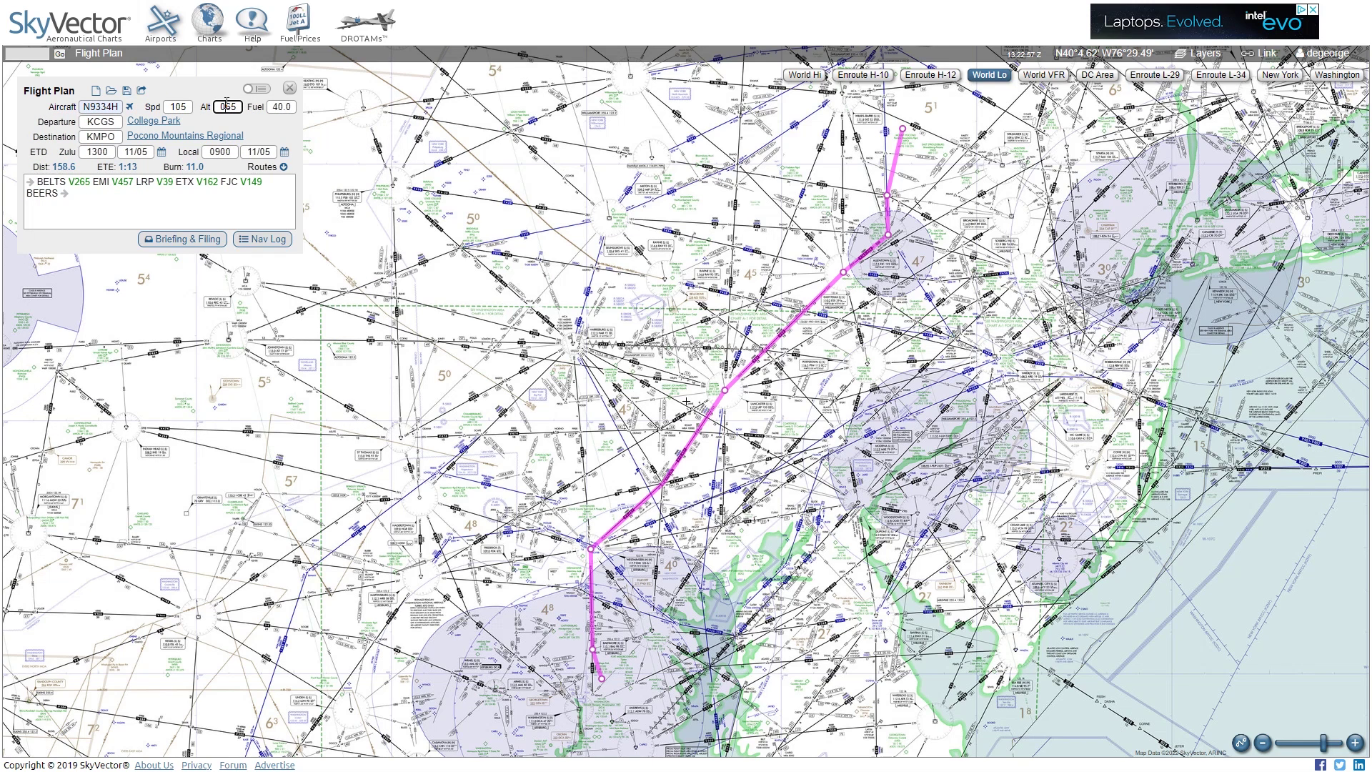
Set the cruise altitude to 050.
double_click(226, 104)
text(050)
key(Tab)
Set departure to 1100 local on 11/05 and generate the nav log.
click(222, 151)
double_click(223, 152)
text(1100)
key(Tab)
click(281, 189)
click(242, 198)
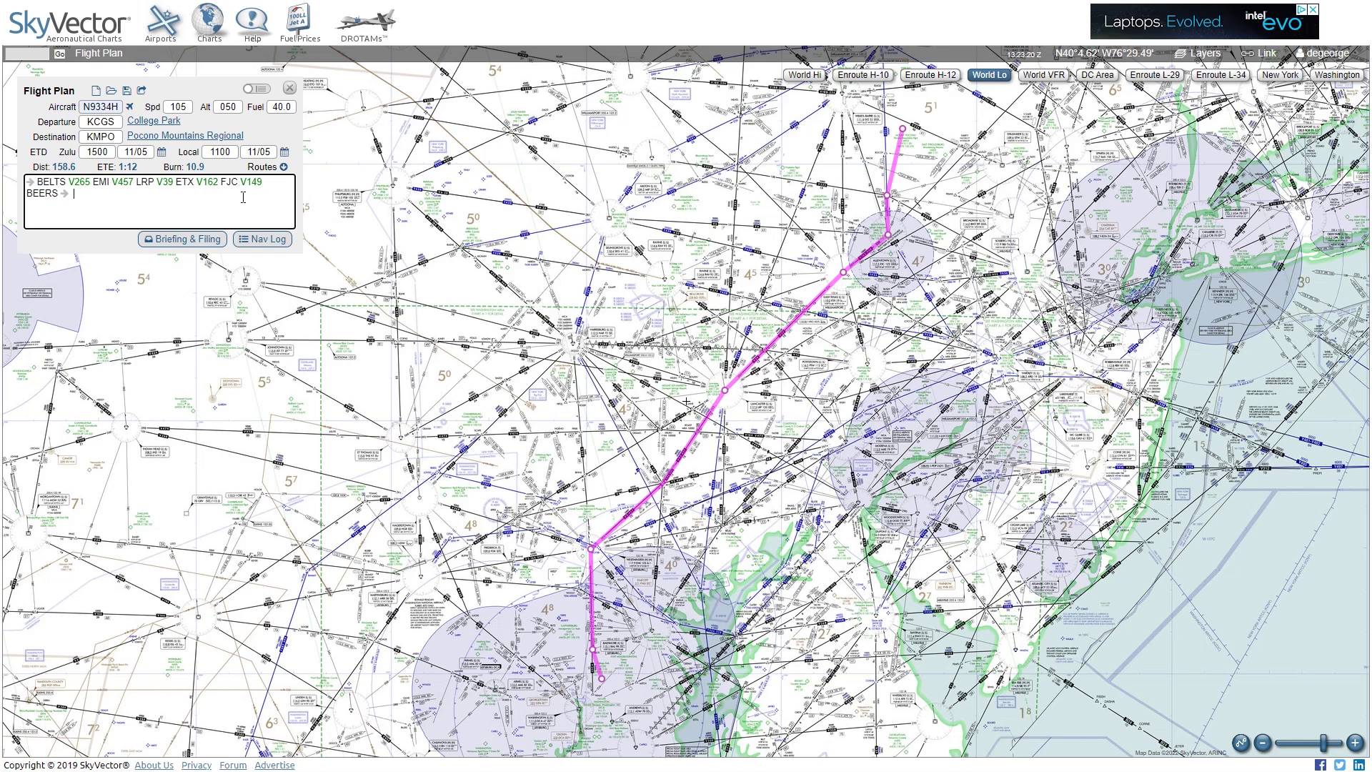
click(255, 243)
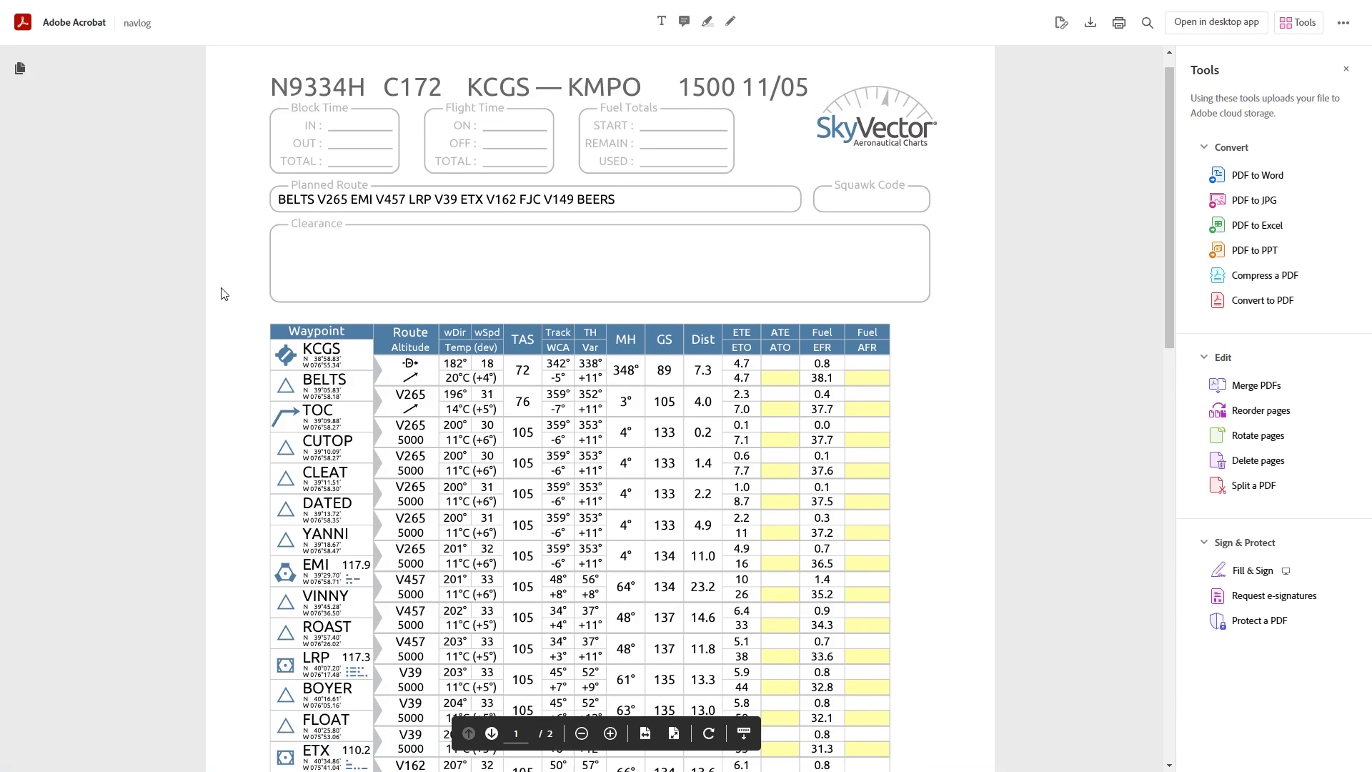
scroll(221, 293, down, 5)
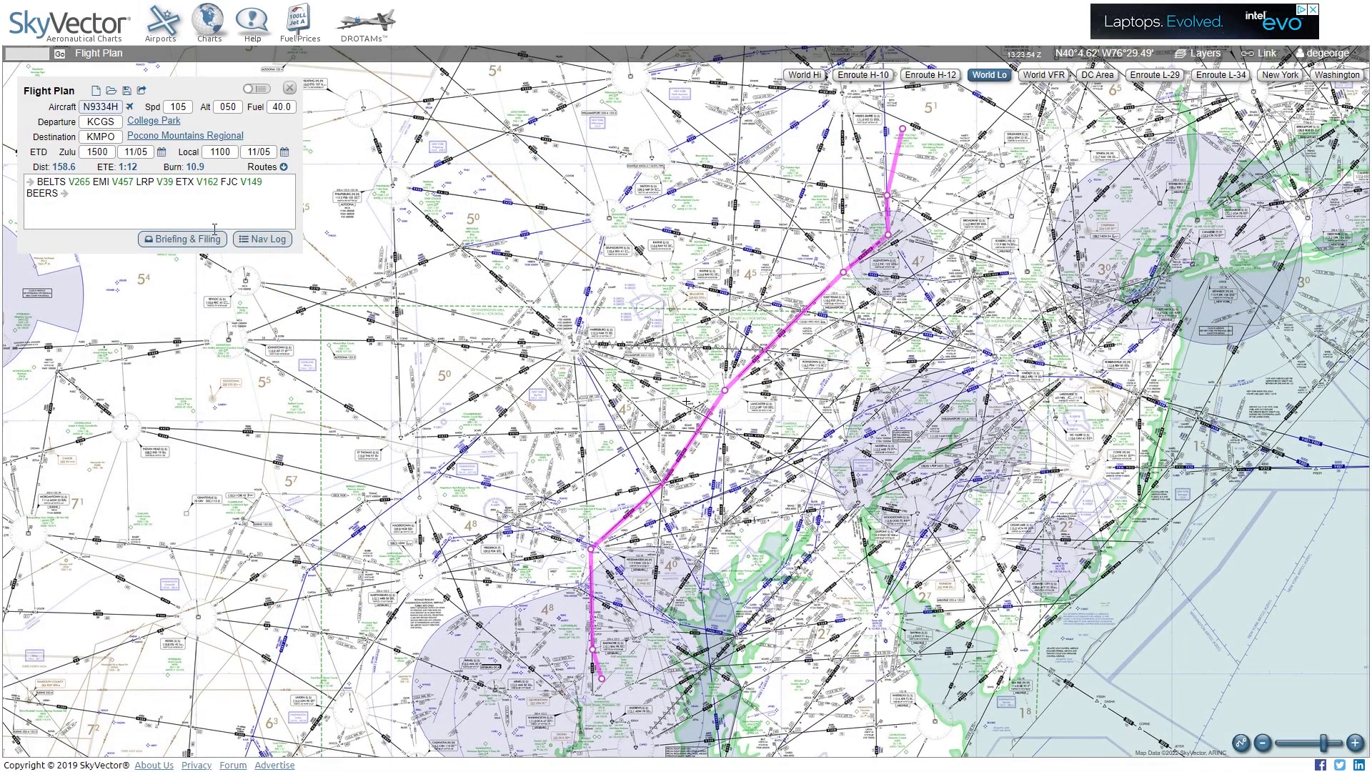
Run the KCGS–KMPO weather and NOTAM briefing, read through it, and close it.
click(183, 239)
click(177, 502)
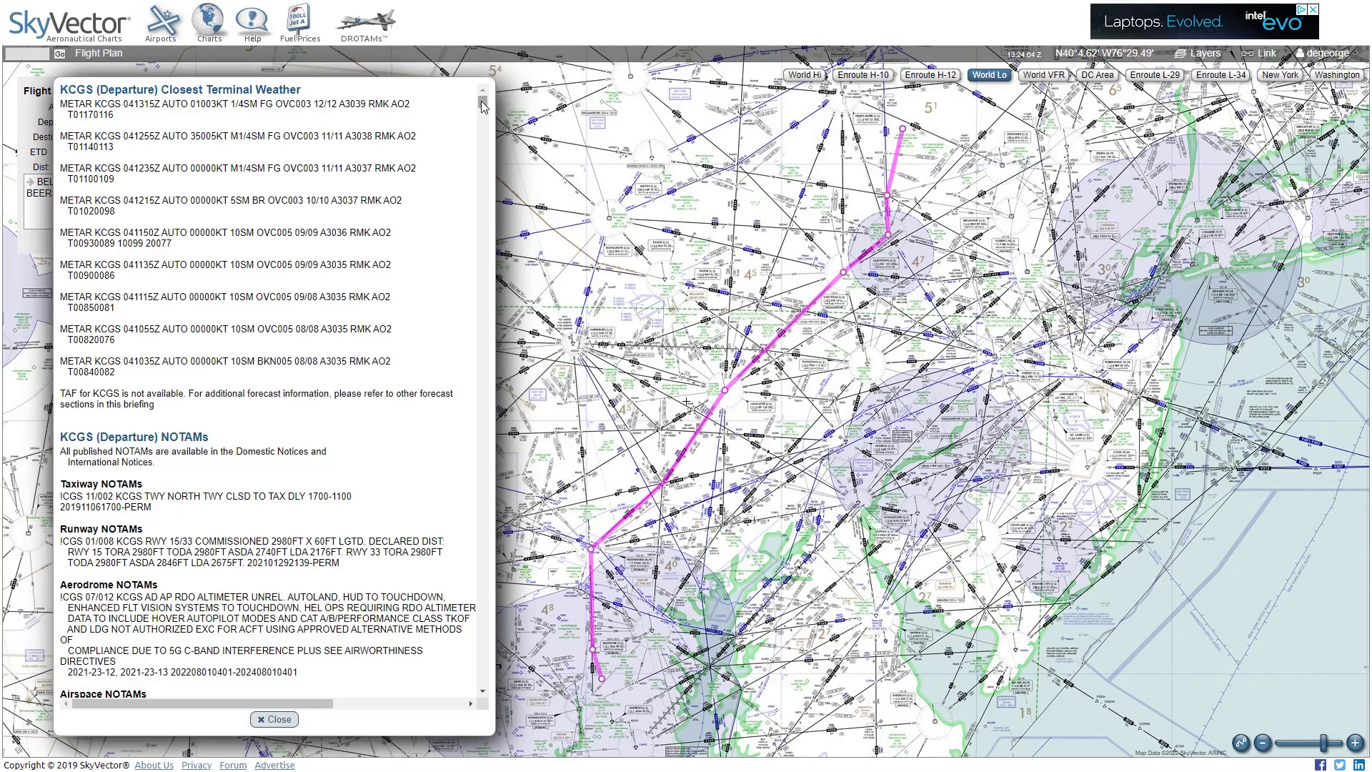
drag(483, 108, 486, 691)
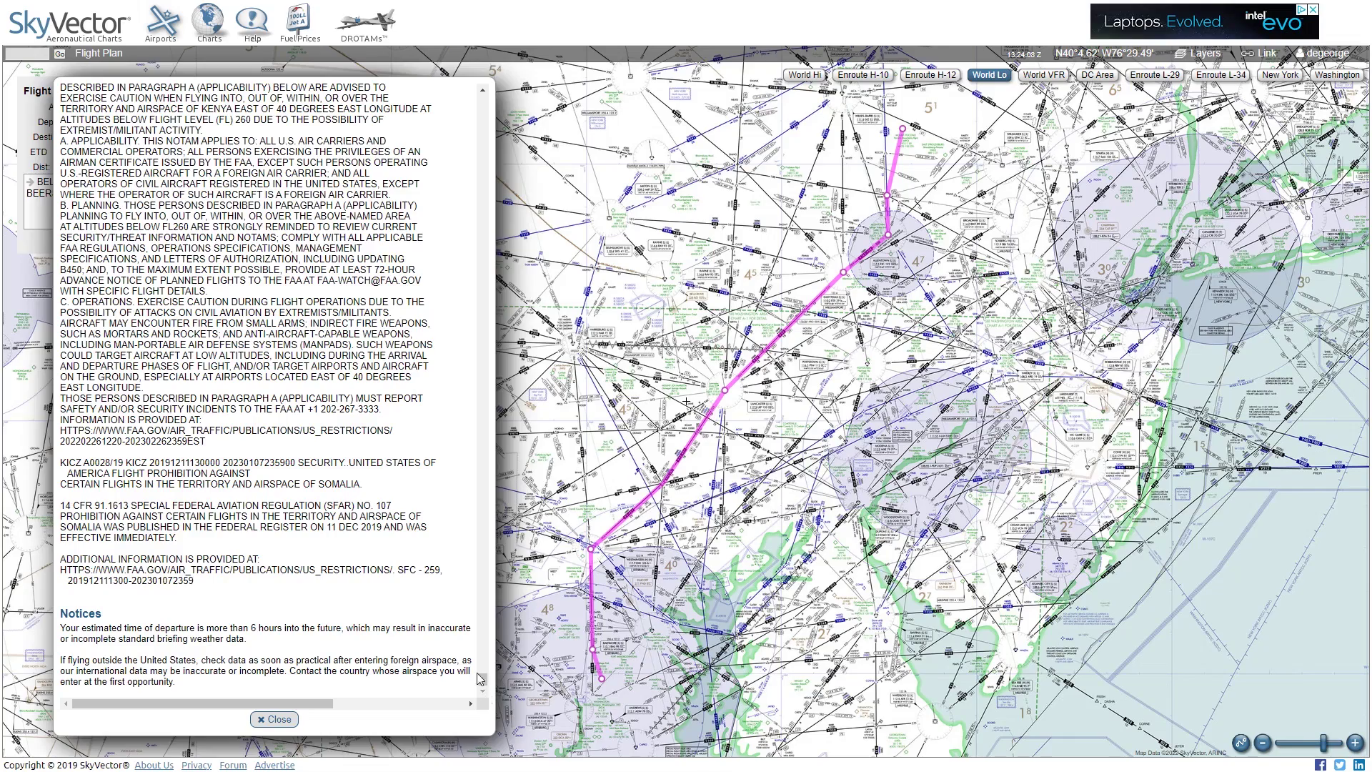
click(273, 718)
click(1204, 53)
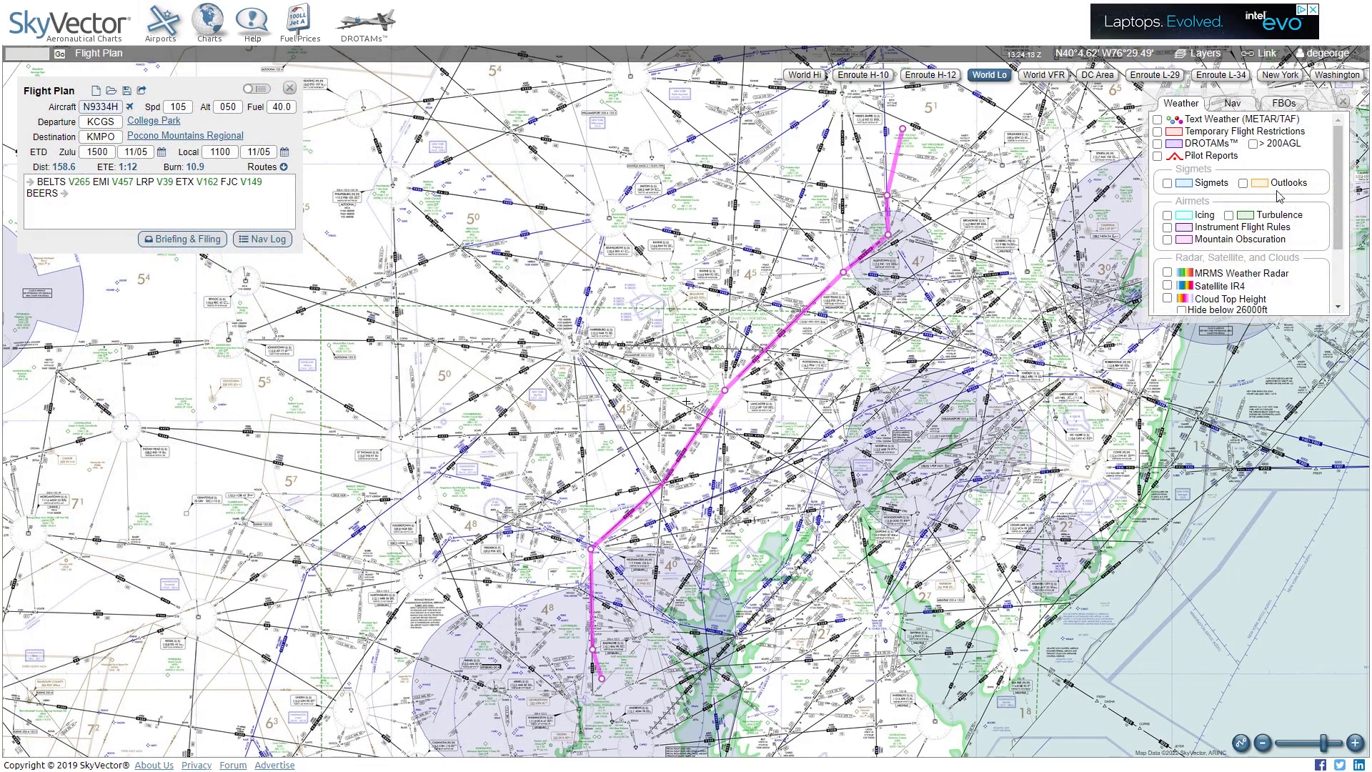
Turn on the MRMS weather radar, zoom out, and play the radar loop.
scroll(1250, 207, down, 1)
click(1167, 190)
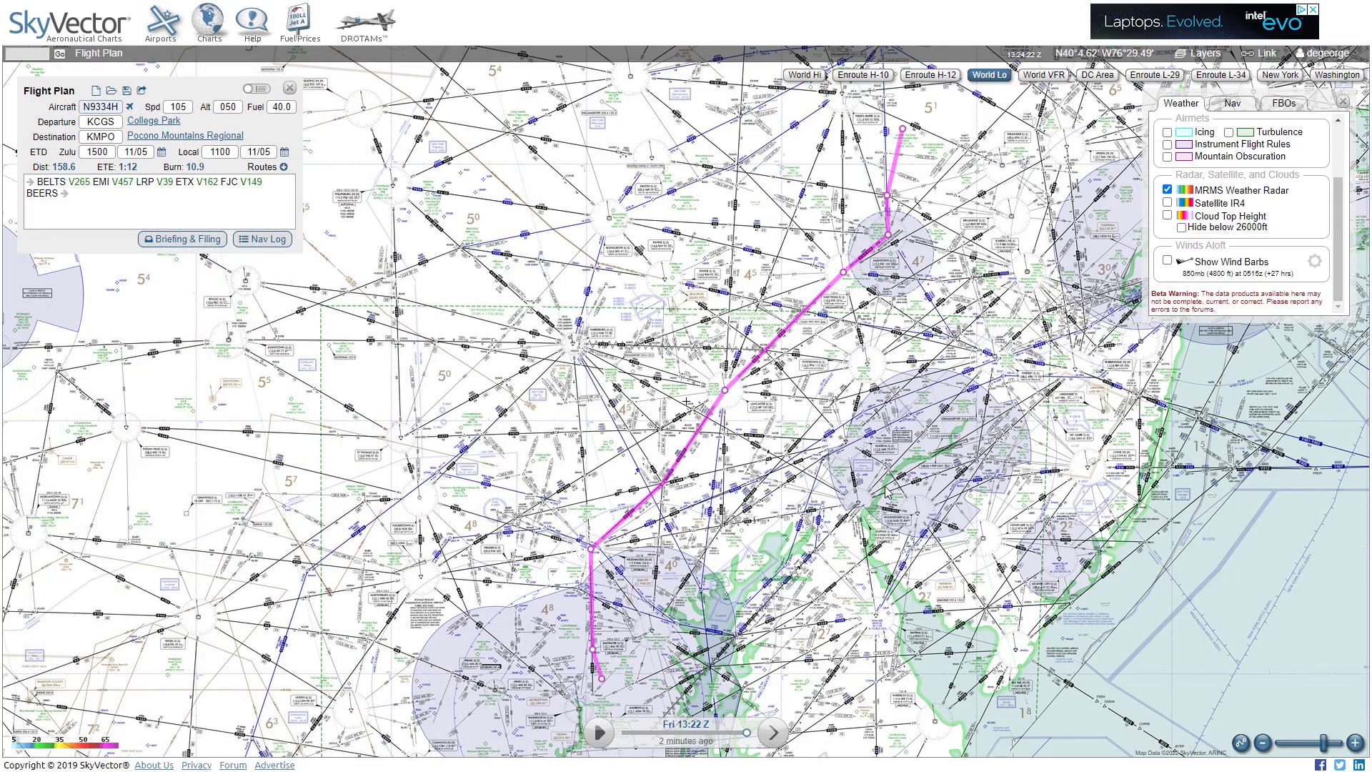
scroll(849, 490, down, 1)
scroll(849, 490, down, 3)
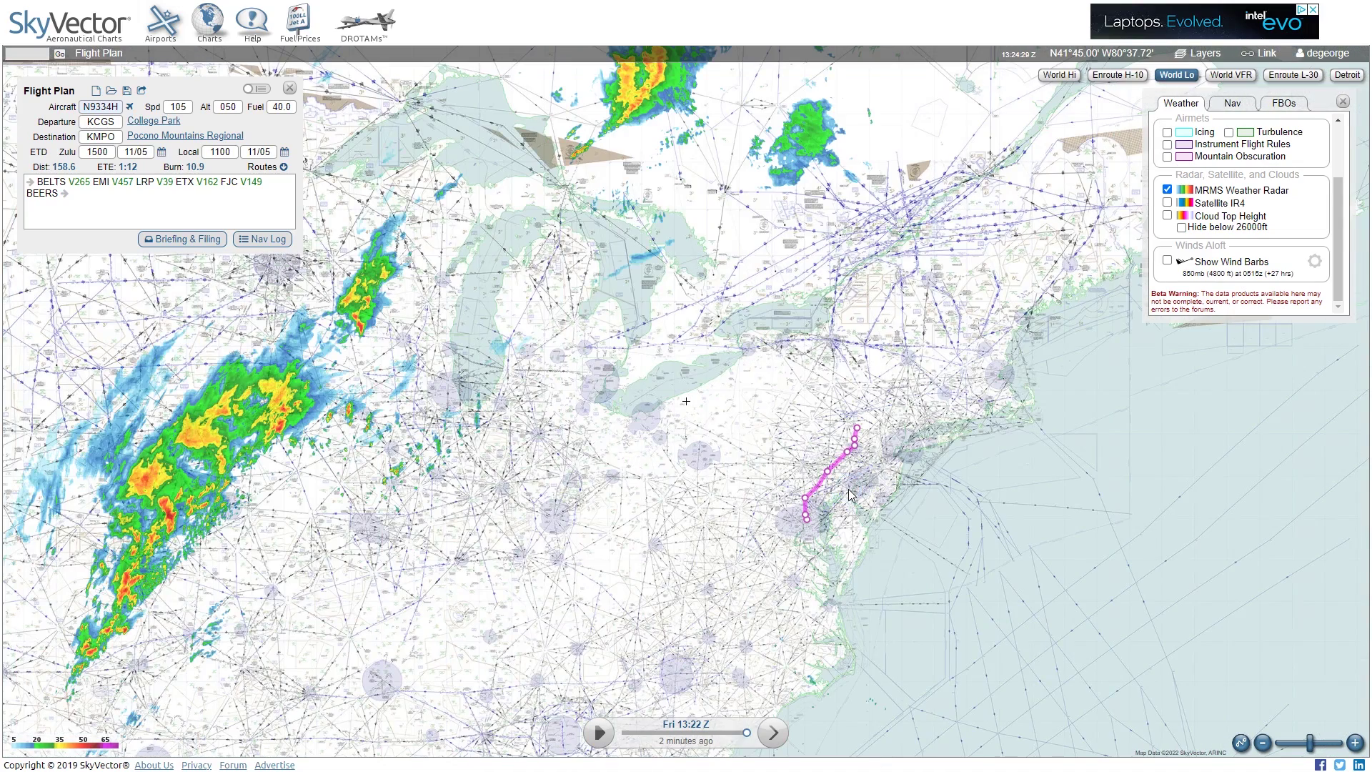
click(600, 732)
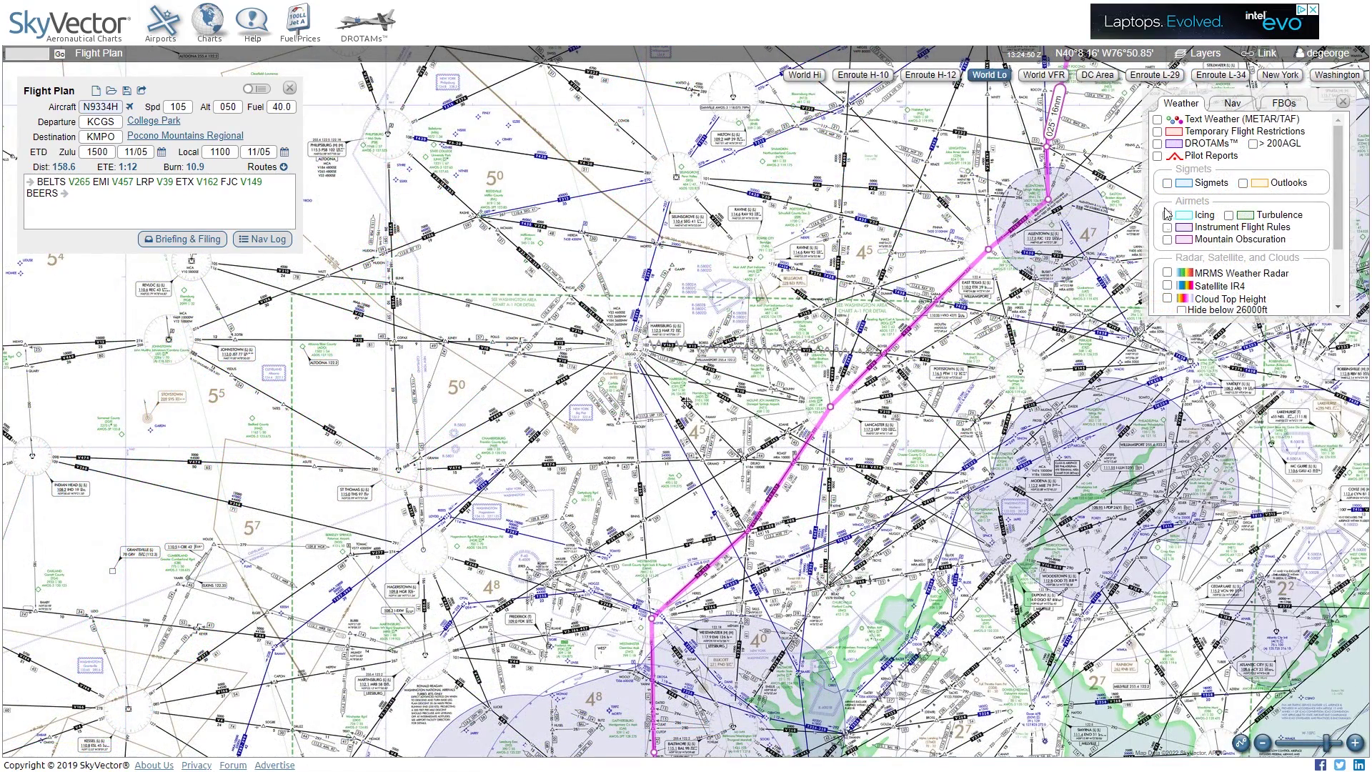
Toggle the turbulence and IFR AIRMETs on and off, then show Text Weather METAR stations.
click(1228, 215)
click(1228, 215)
click(1167, 227)
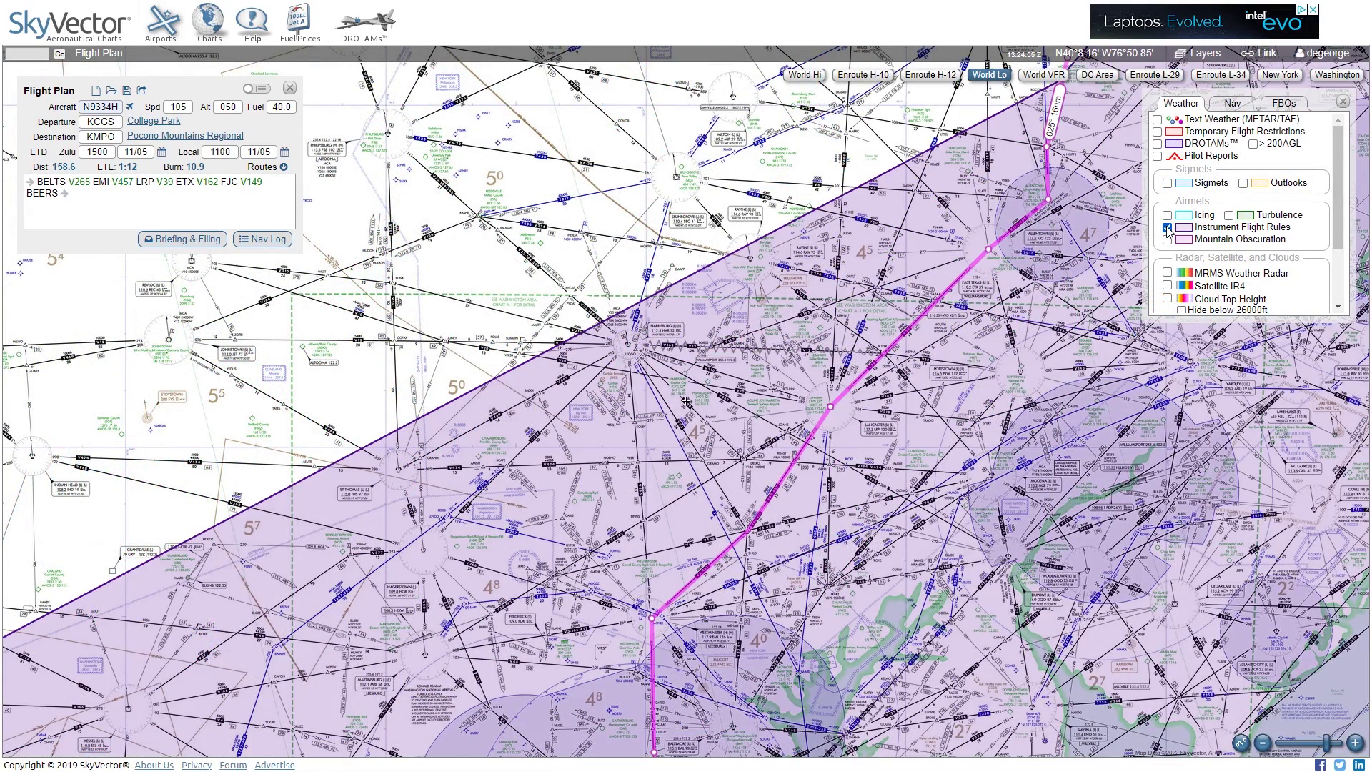
click(1166, 228)
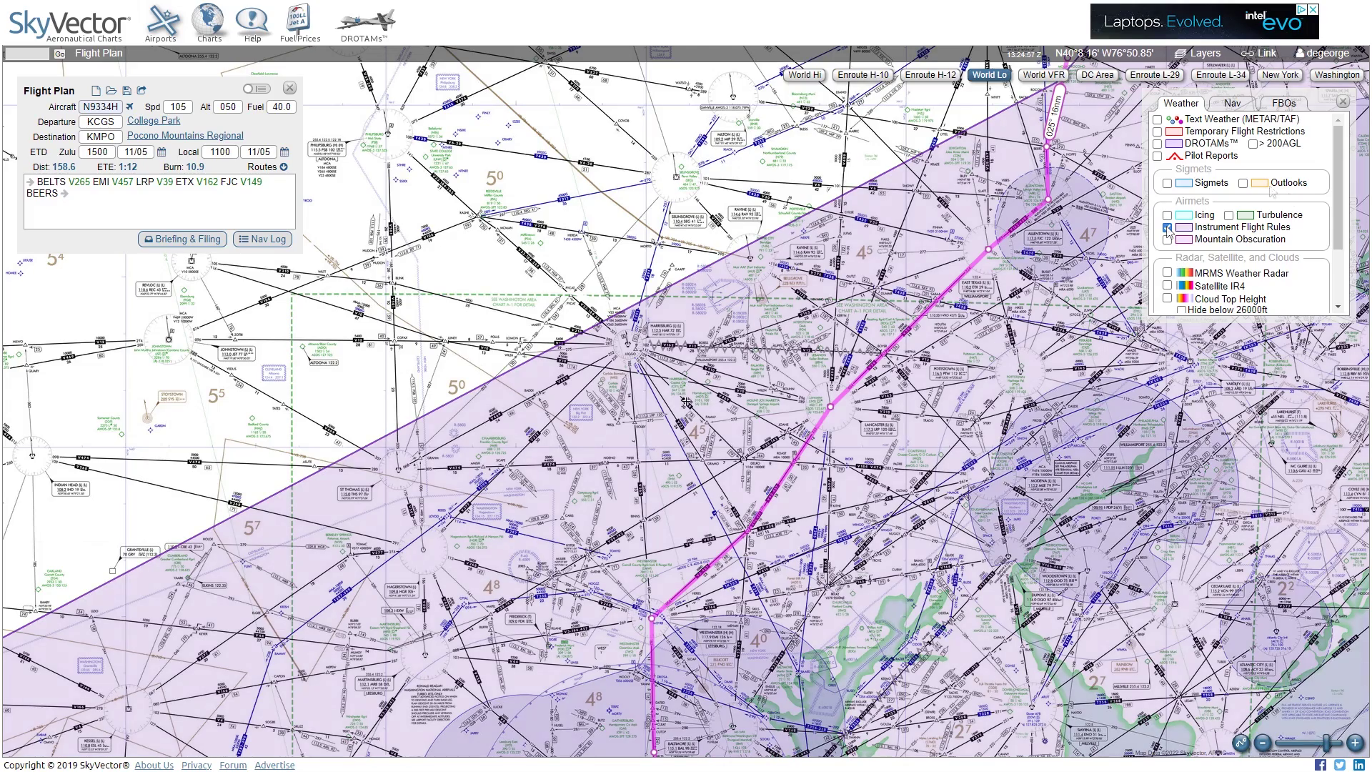
click(1157, 119)
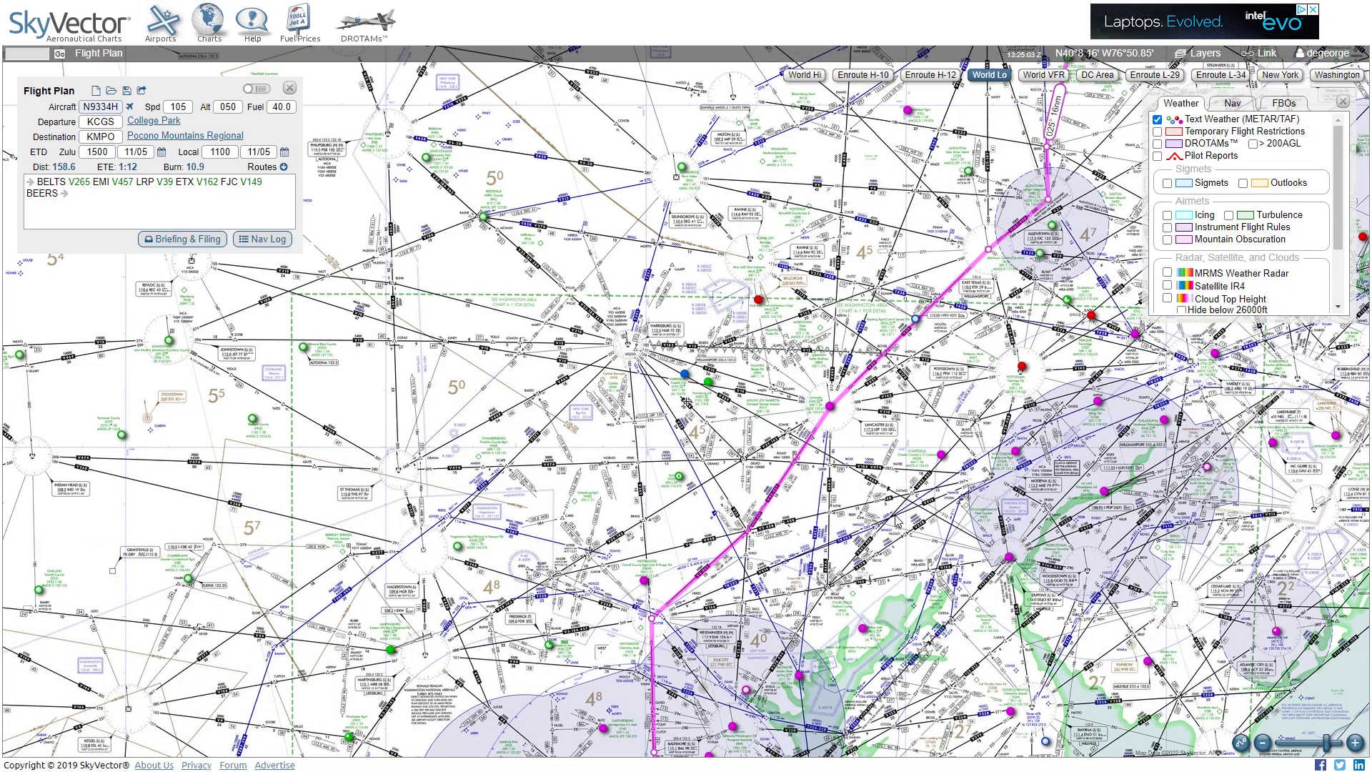
Read the KTHV York and KMQS Coatesville METARs, then hide the METAR stations.
scroll(896, 523, up, 1)
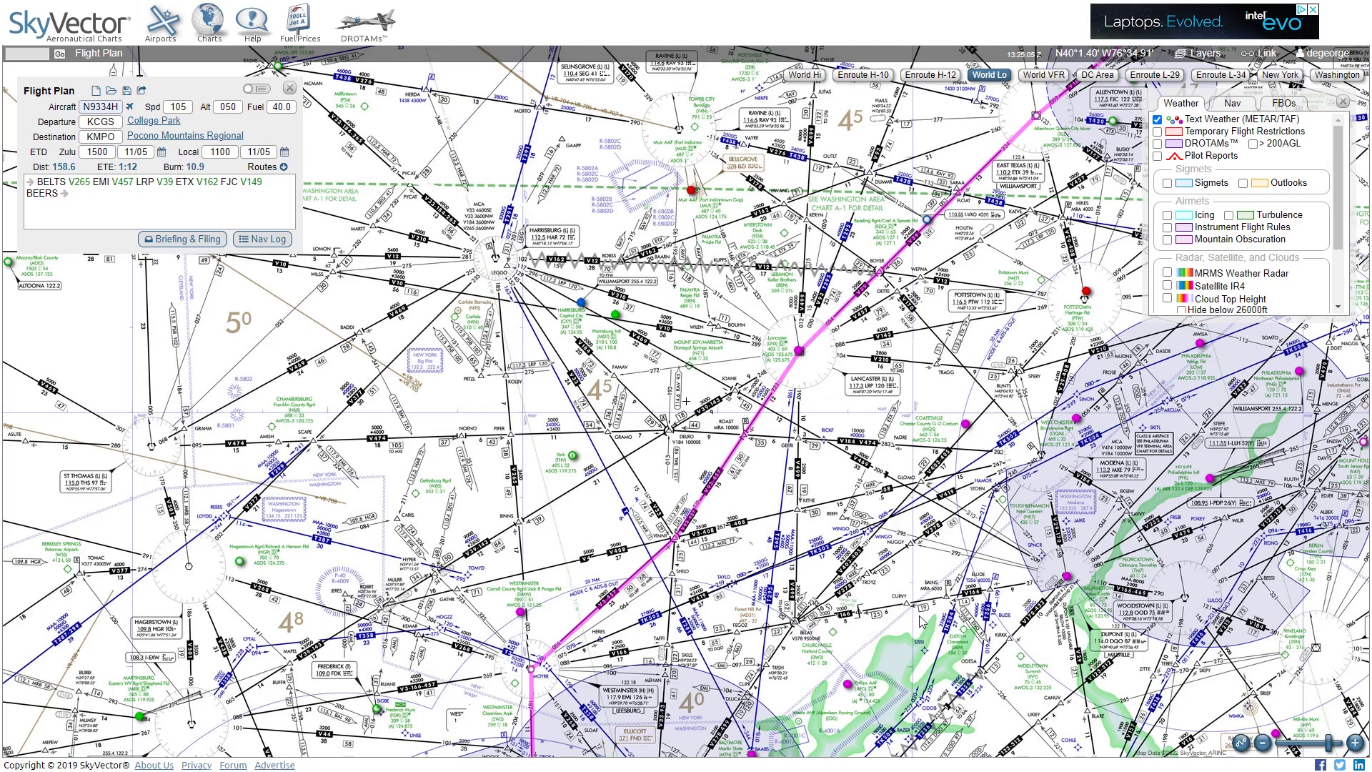
mouse_move(573, 457)
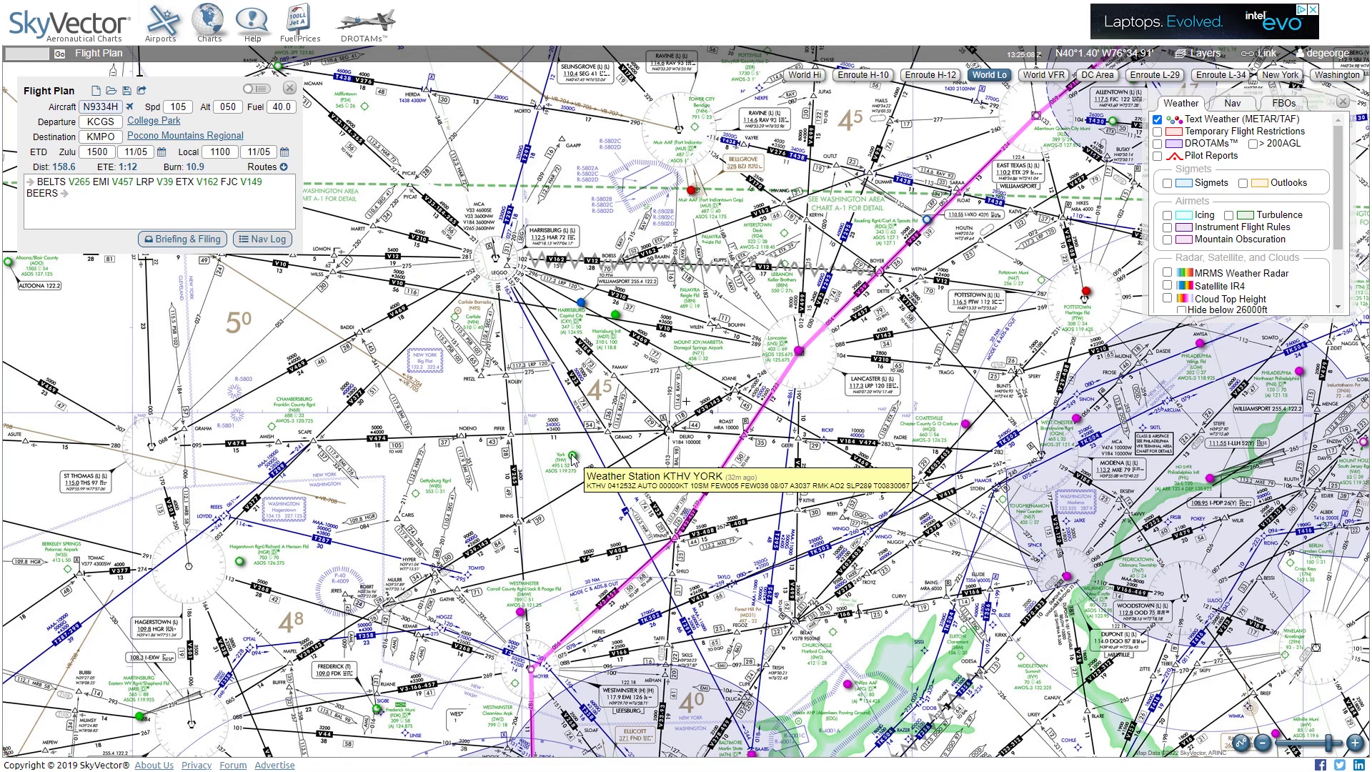
mouse_move(966, 425)
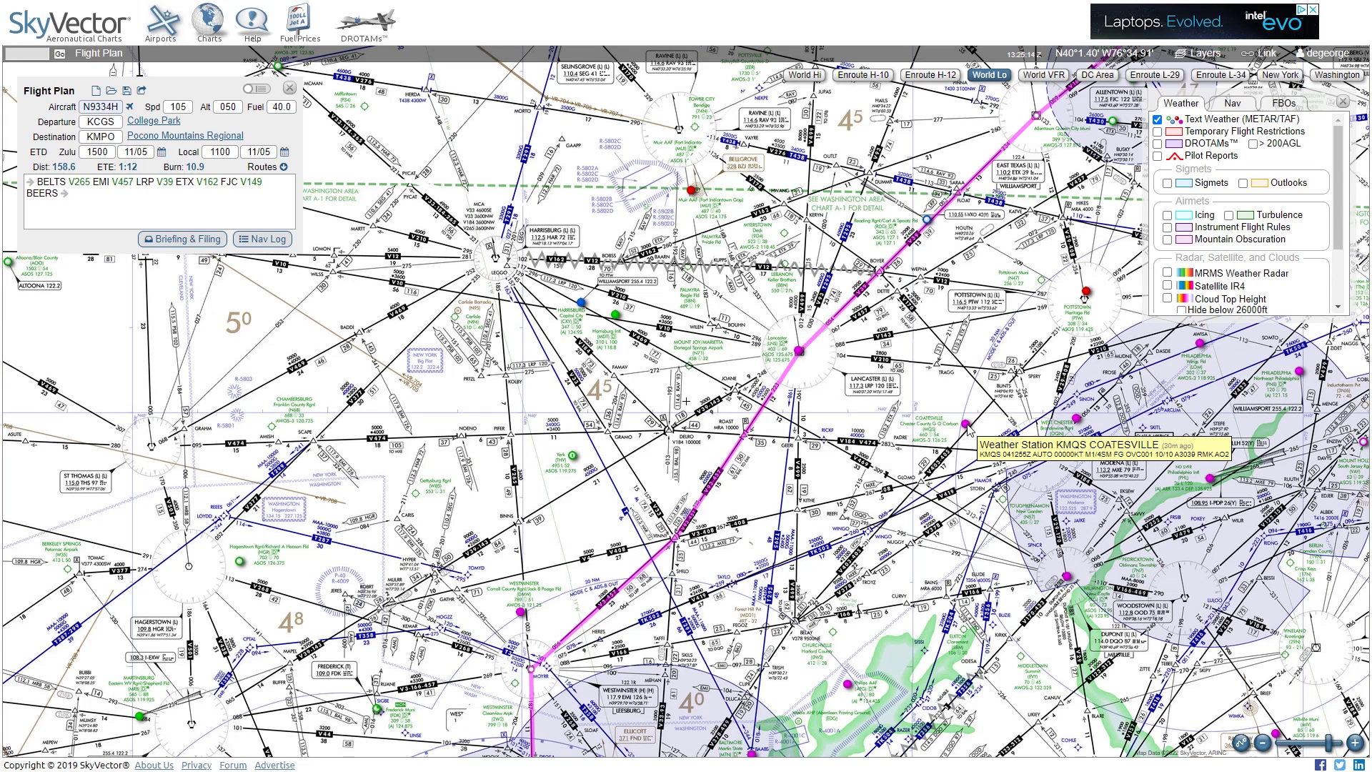
click(1158, 120)
Show TFRs, center and inspect the VIP TFR, then jump the chart to Pocono Mountains.
click(1157, 132)
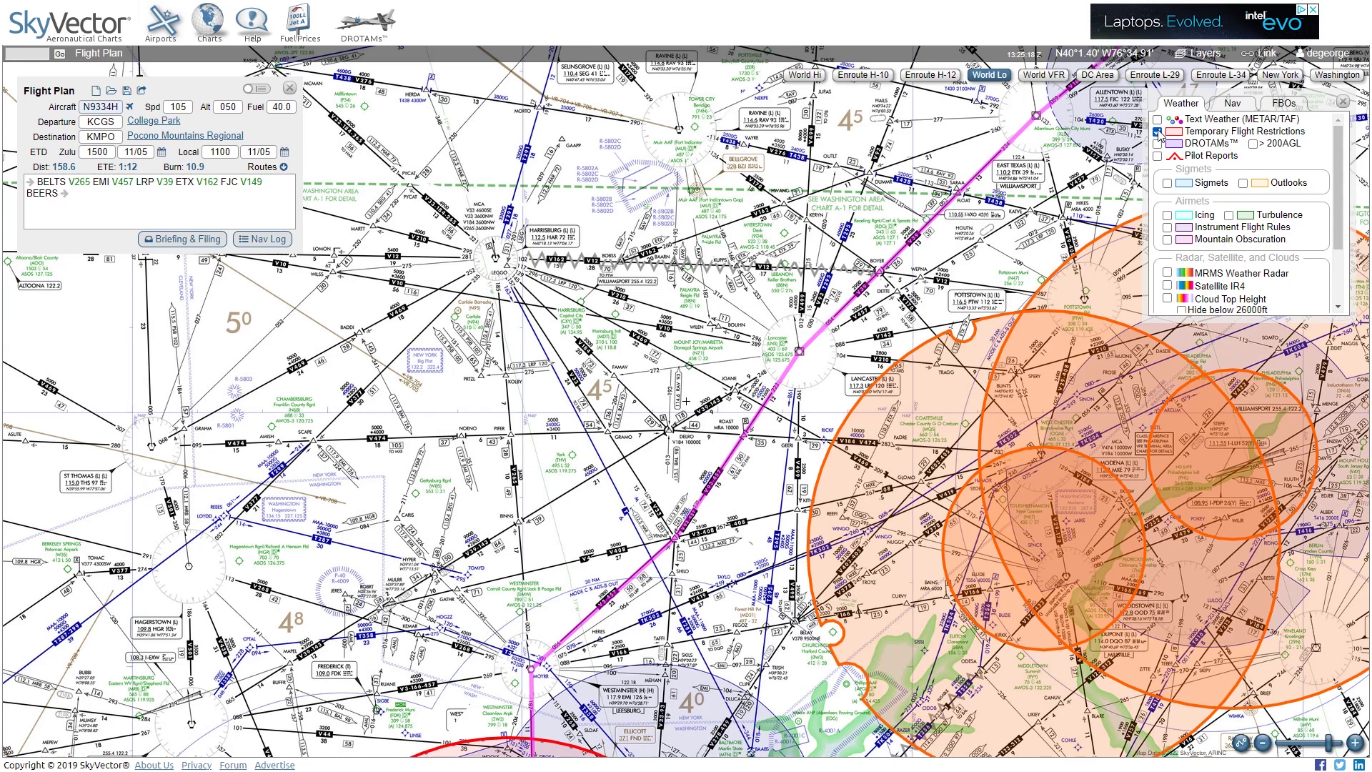
drag(697, 450, 486, 334)
mouse_move(615, 444)
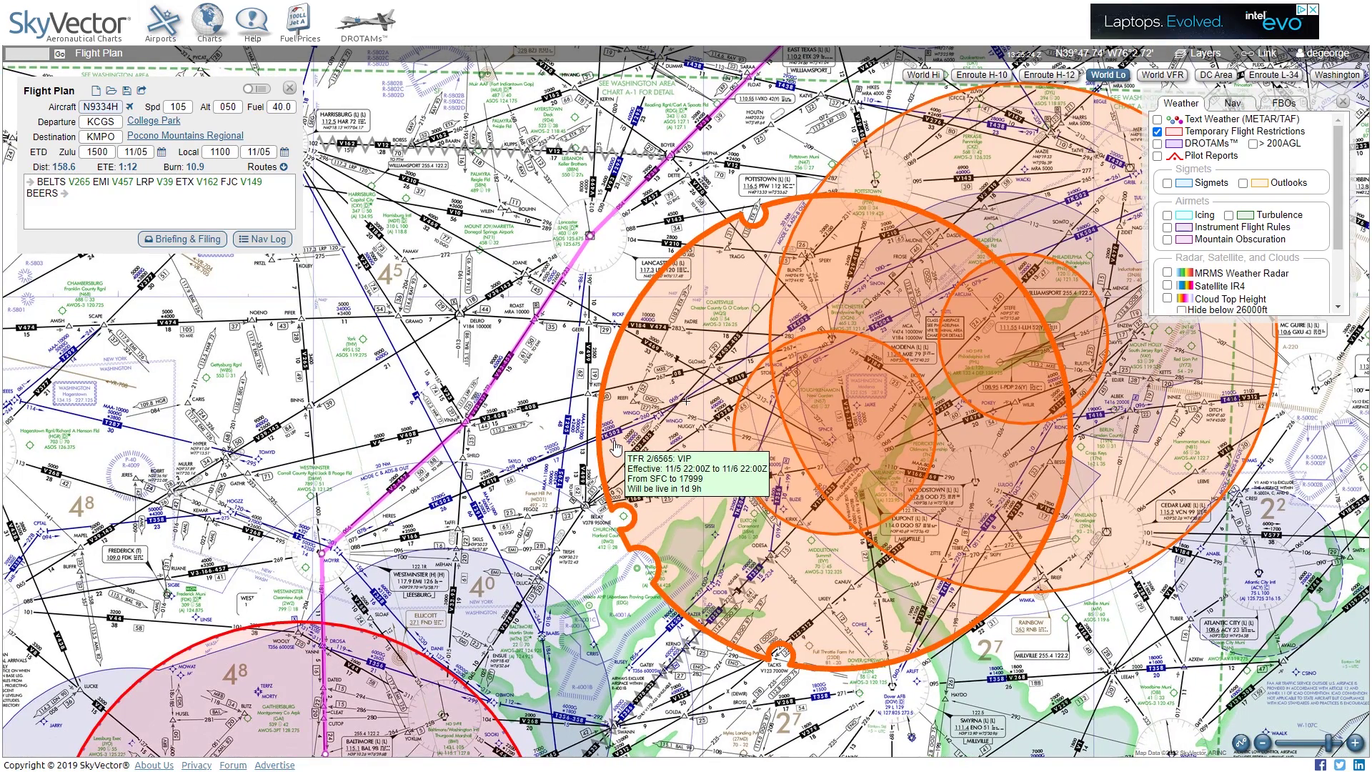
click(185, 135)
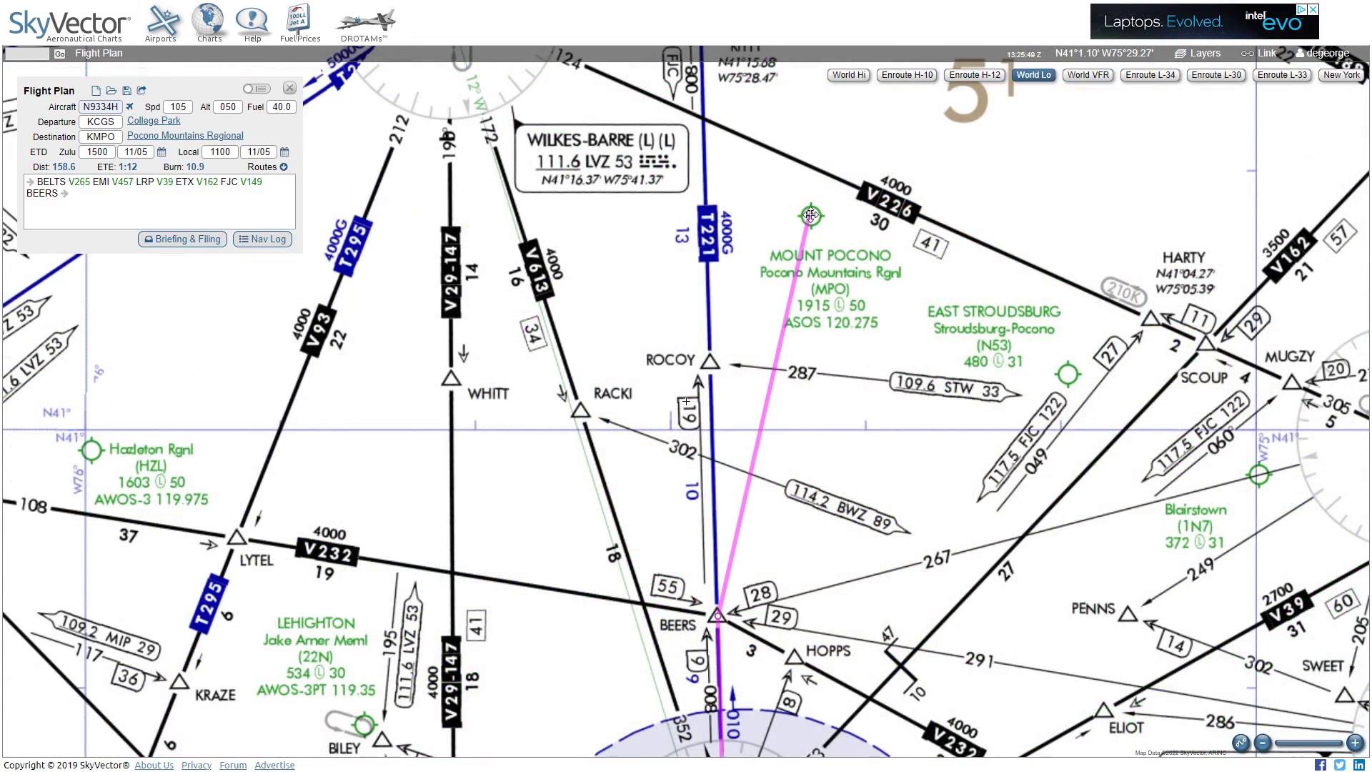
View the KMPO RNAV (GPS) RWY 05 approach plate from the airport's procedures list, then close it.
click(811, 214)
mouse_move(894, 242)
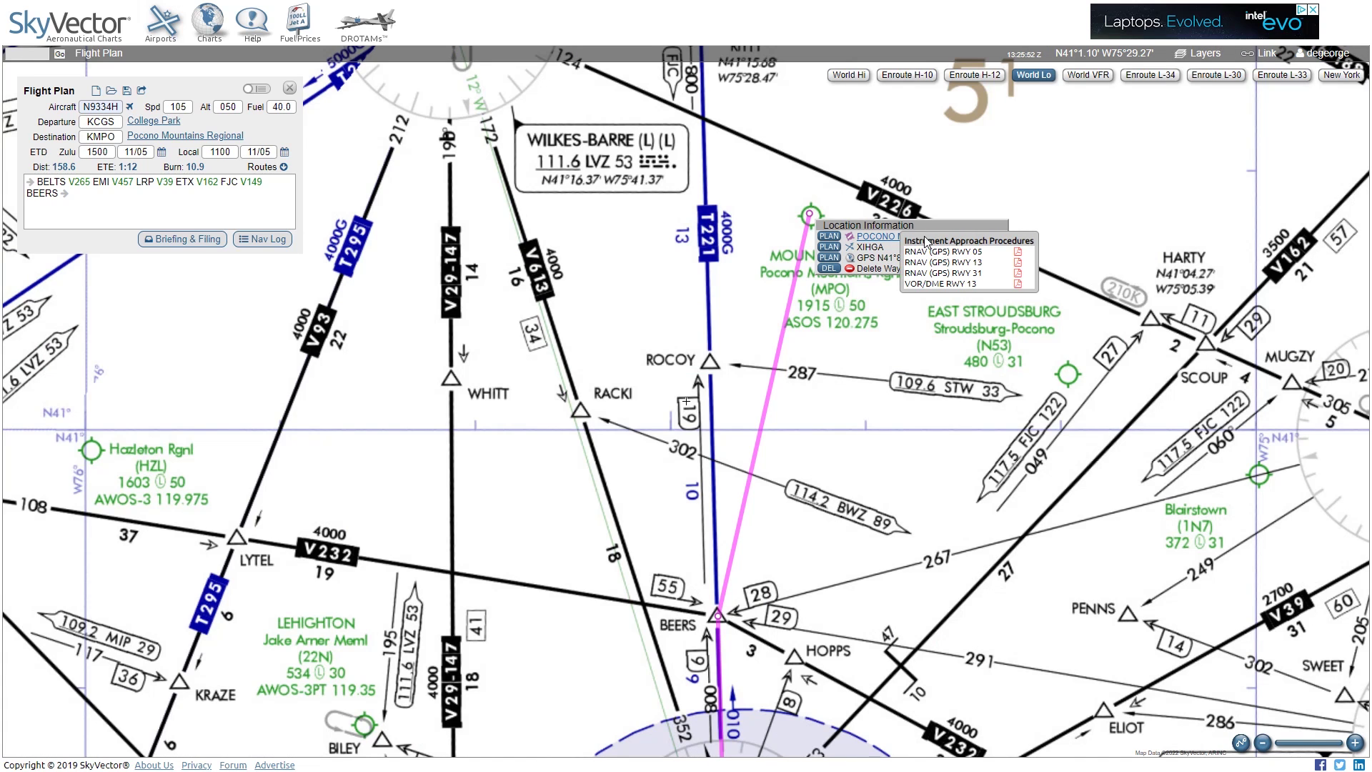
click(941, 252)
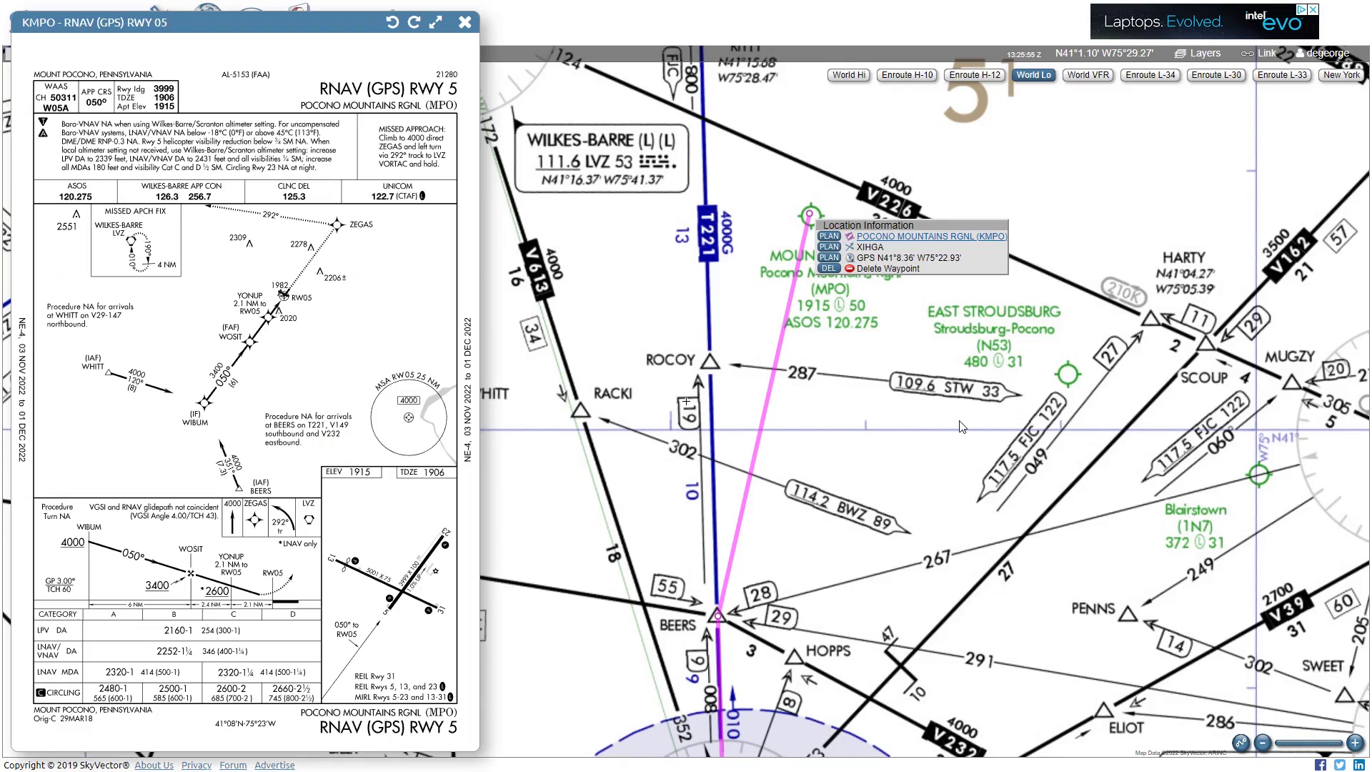
key(Escape)
scroll(961, 427, down, 5)
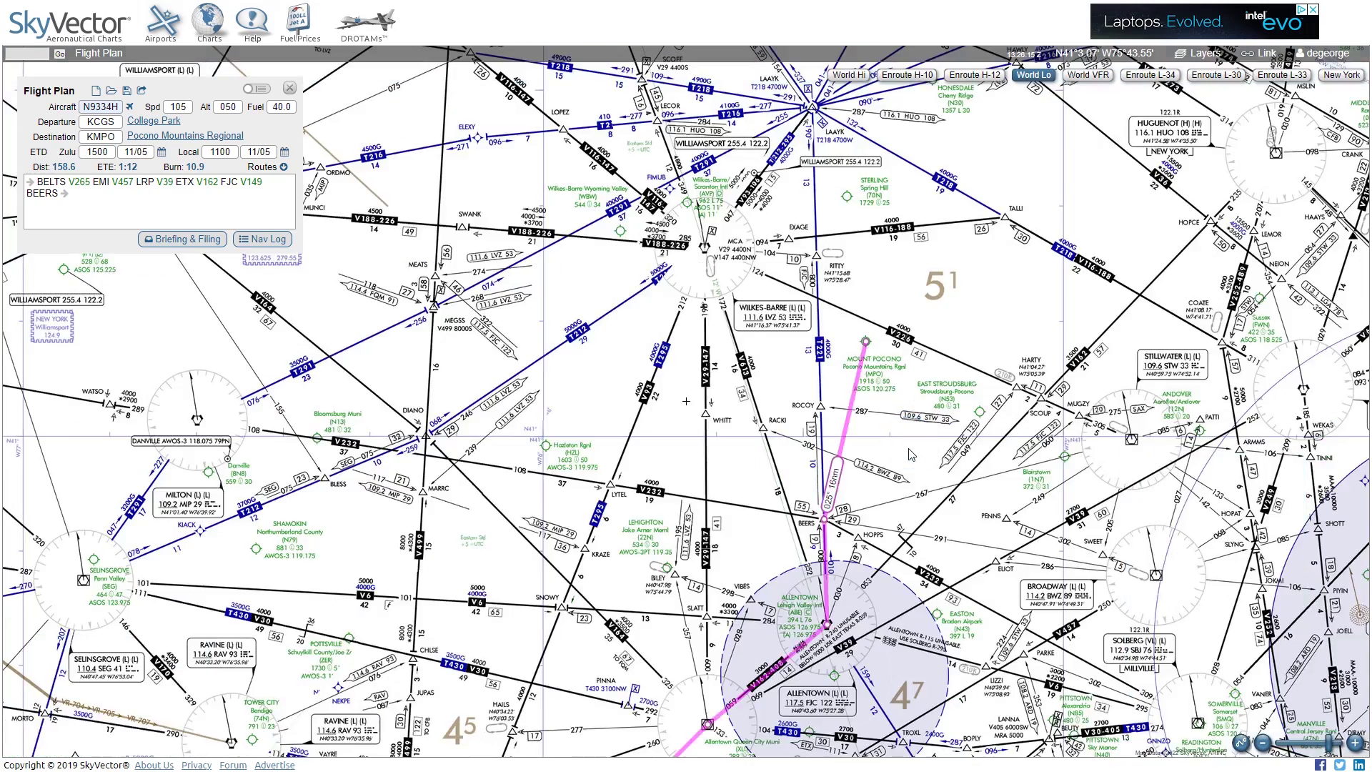
Pan south-west and zoom to Frederick Municipal, then bring up its diagrams and procedures list.
key(Down)
key(Left)
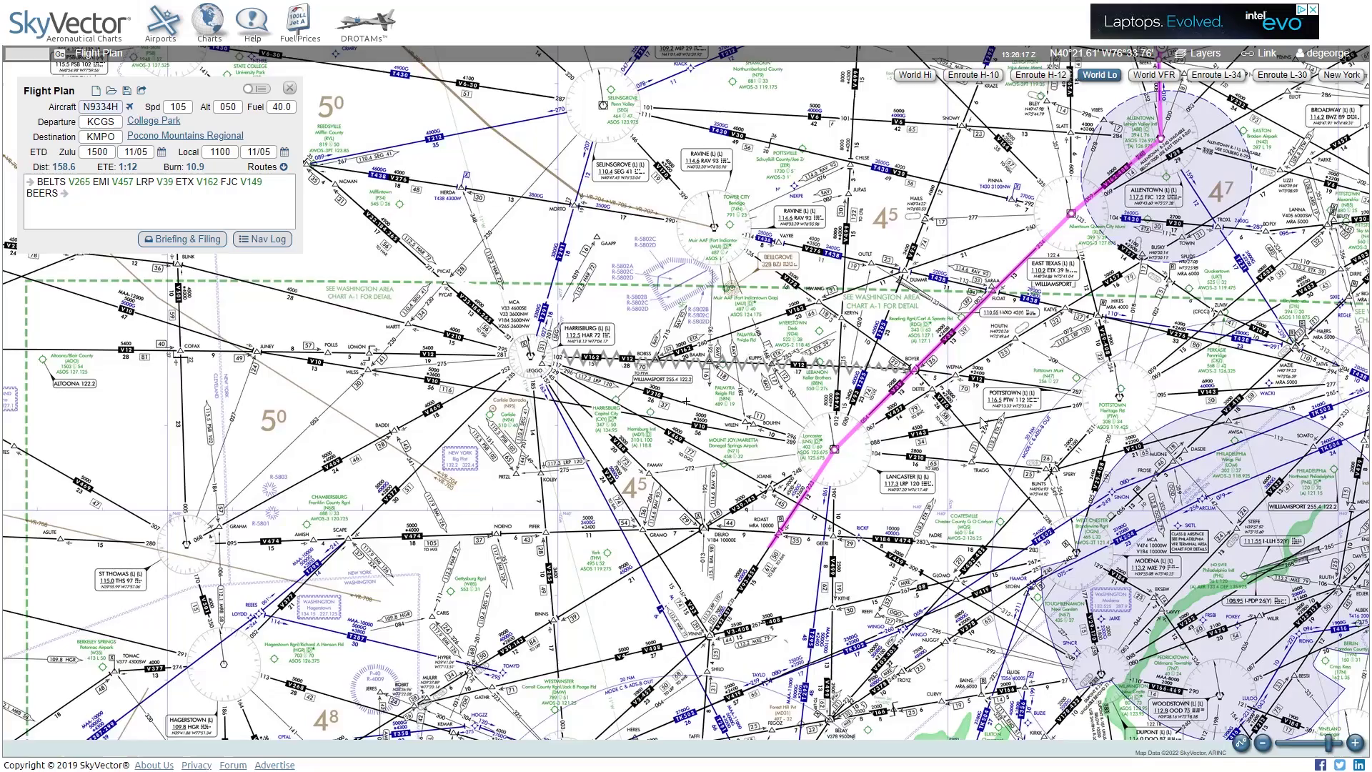
scroll(505, 622, up, 4)
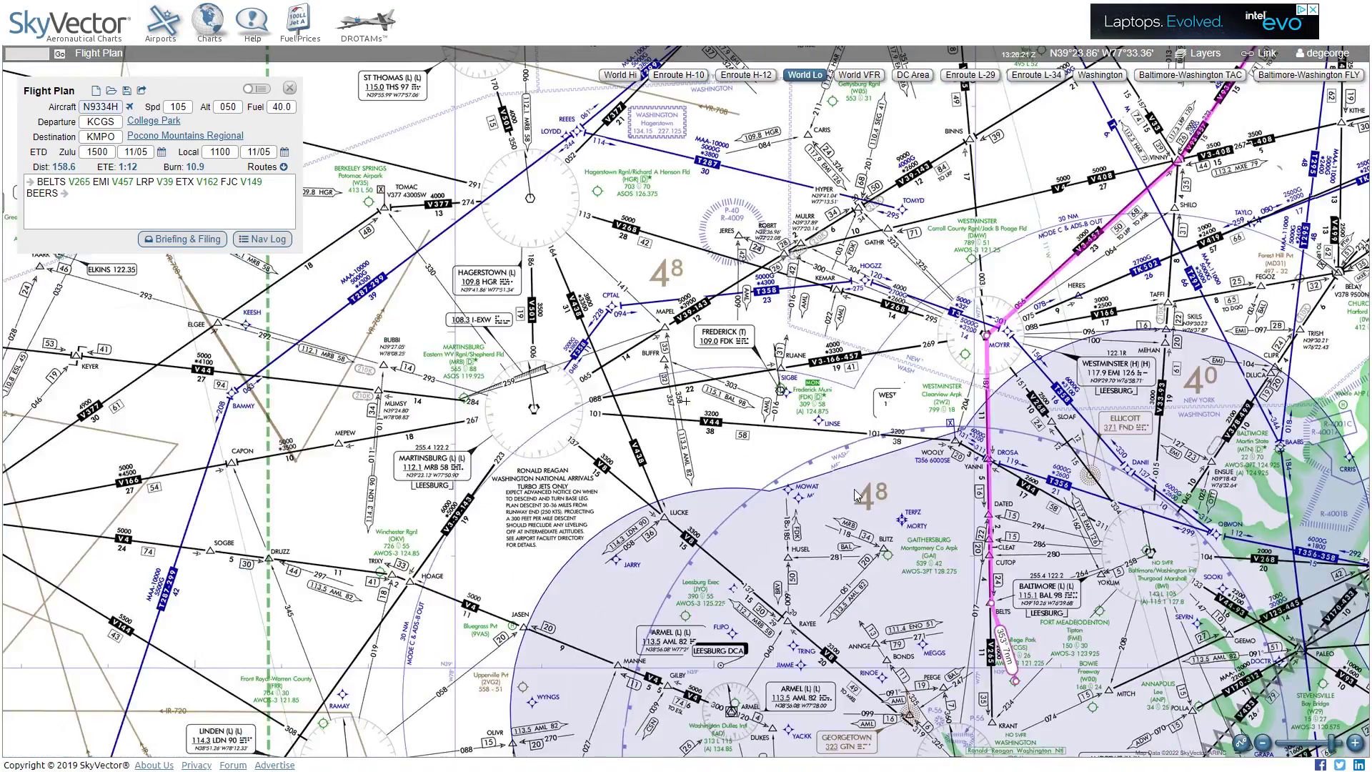
click(683, 285)
mouse_move(749, 299)
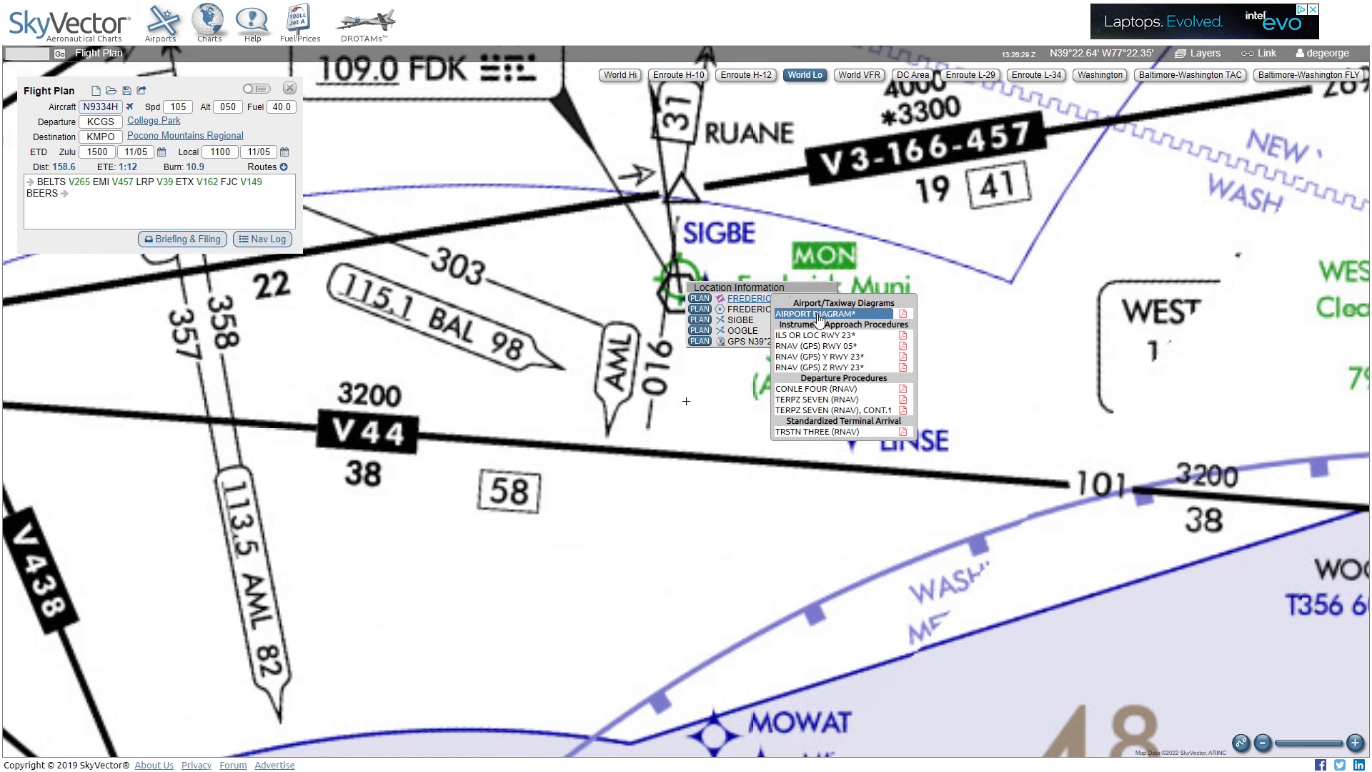
Open the FDK airport diagram and swipe-compare it against the previous edition.
click(818, 316)
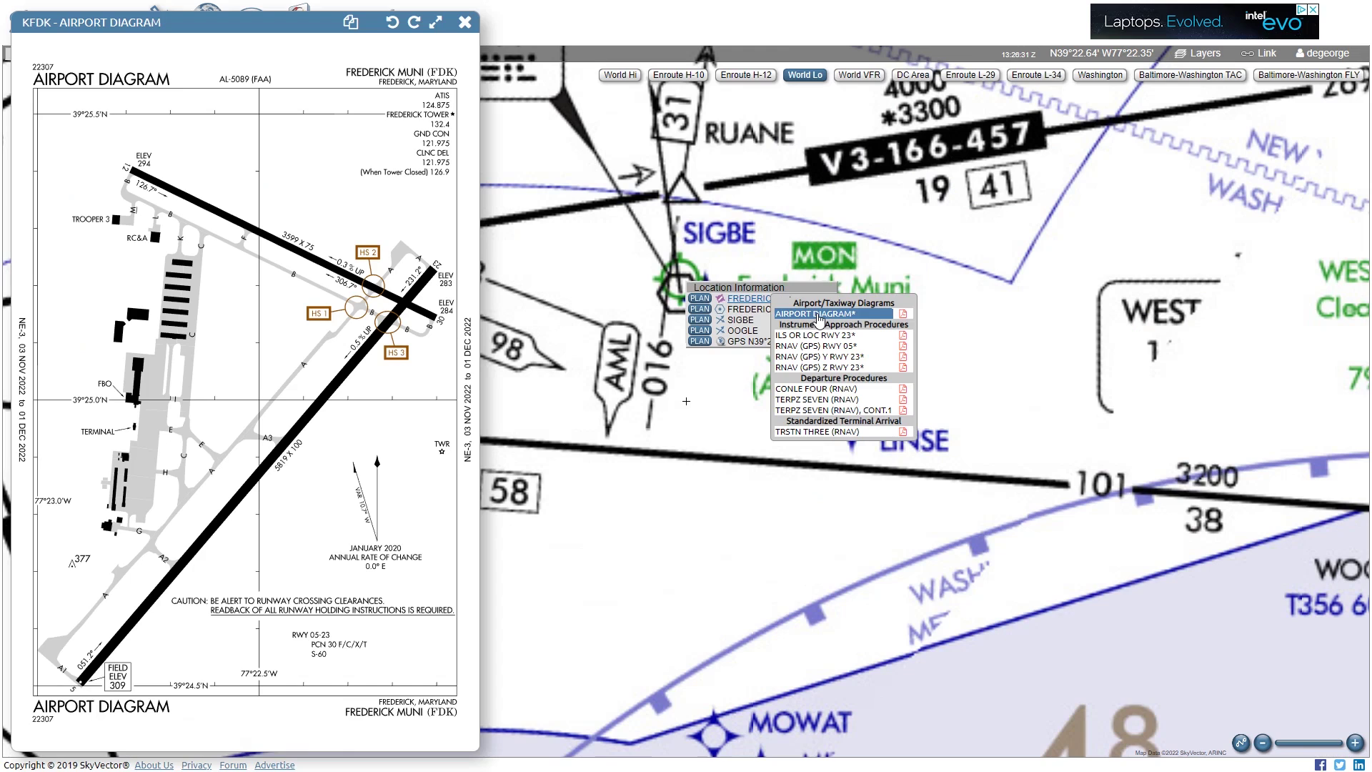
click(352, 26)
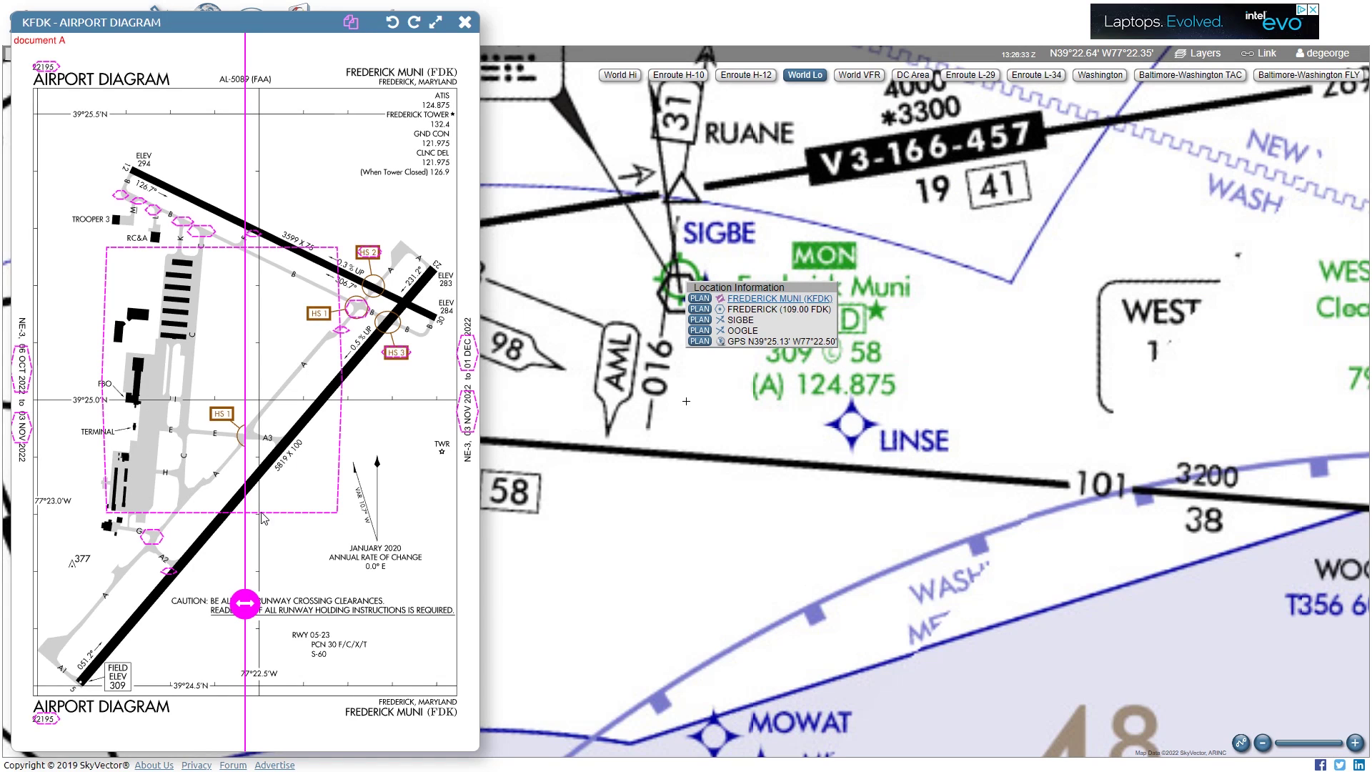
drag(244, 611, 4, 627)
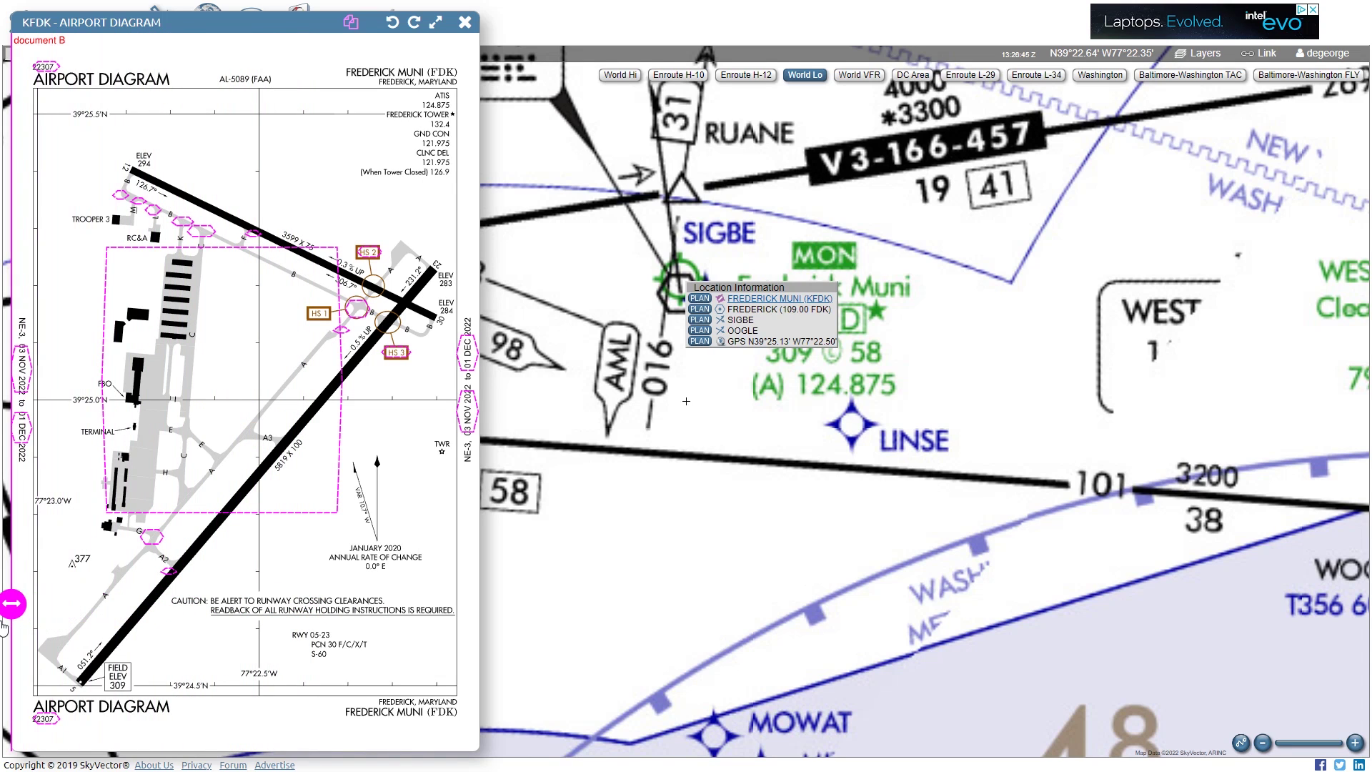